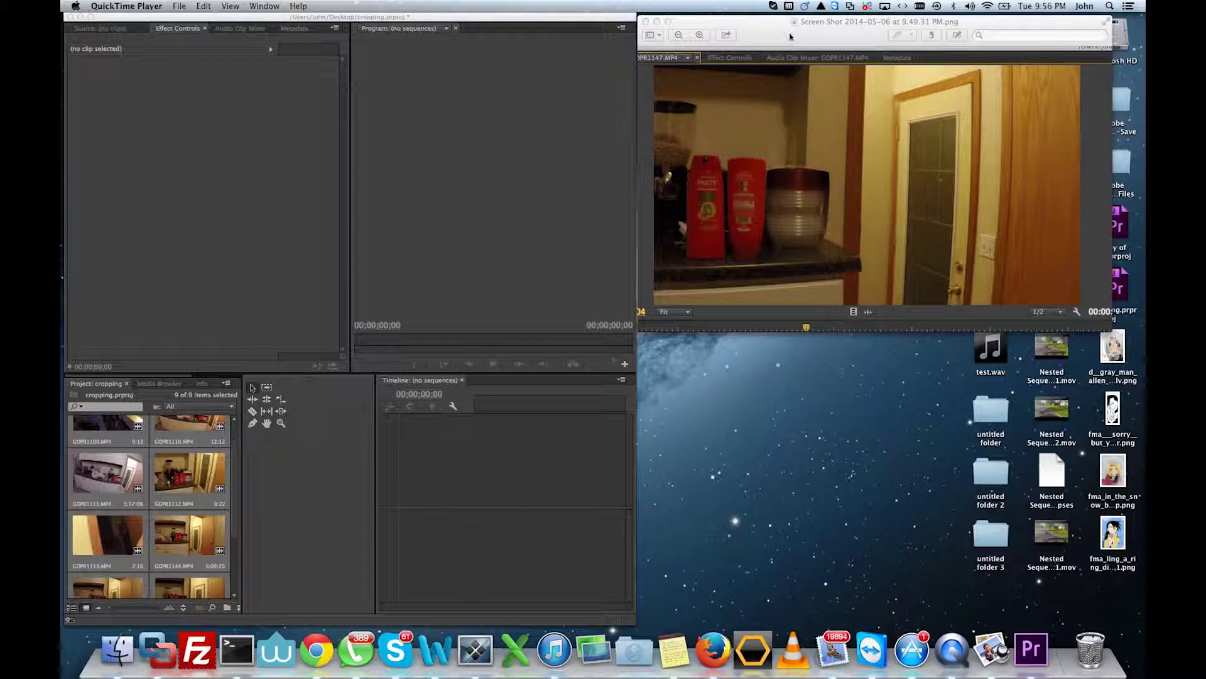
Bring the comparison screenshot forward, then return to the editing project
{"action": "left_click_drag", "start_coordinate": [790, 36], "coordinate": [791, 33]}
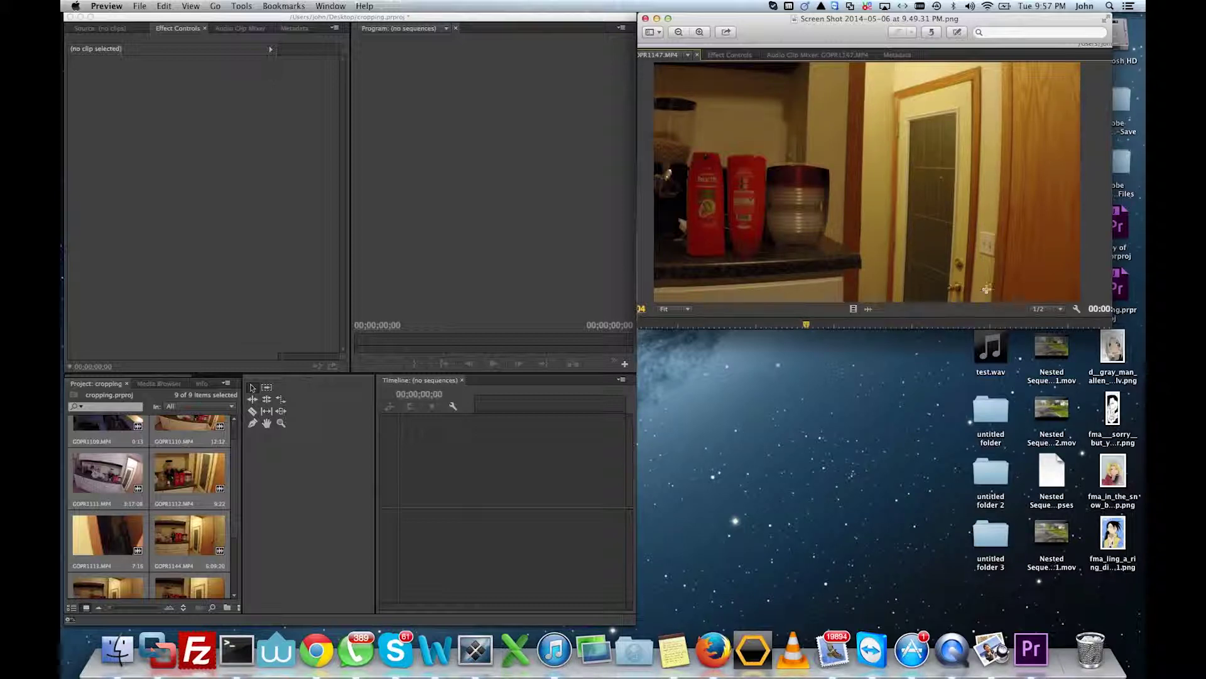
{"action": "scroll", "coordinate": [176, 416], "scroll_direction": "up", "scroll_amount": 2}
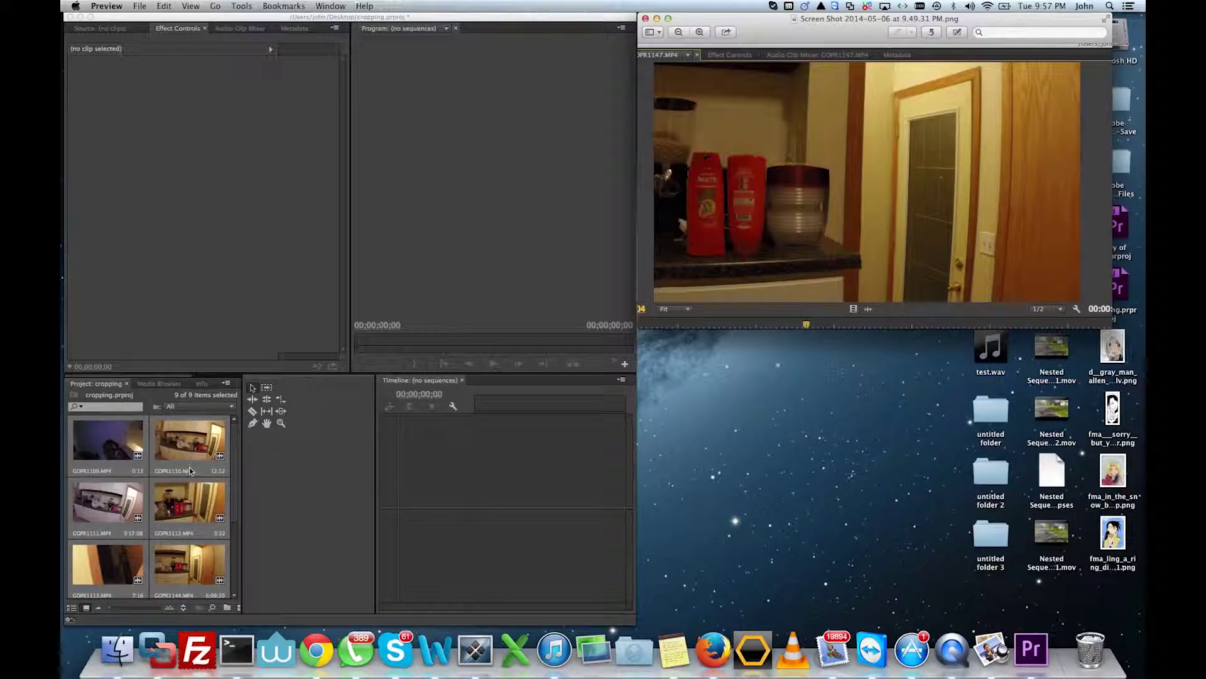
{"action": "left_click", "coordinate": [180, 508]}
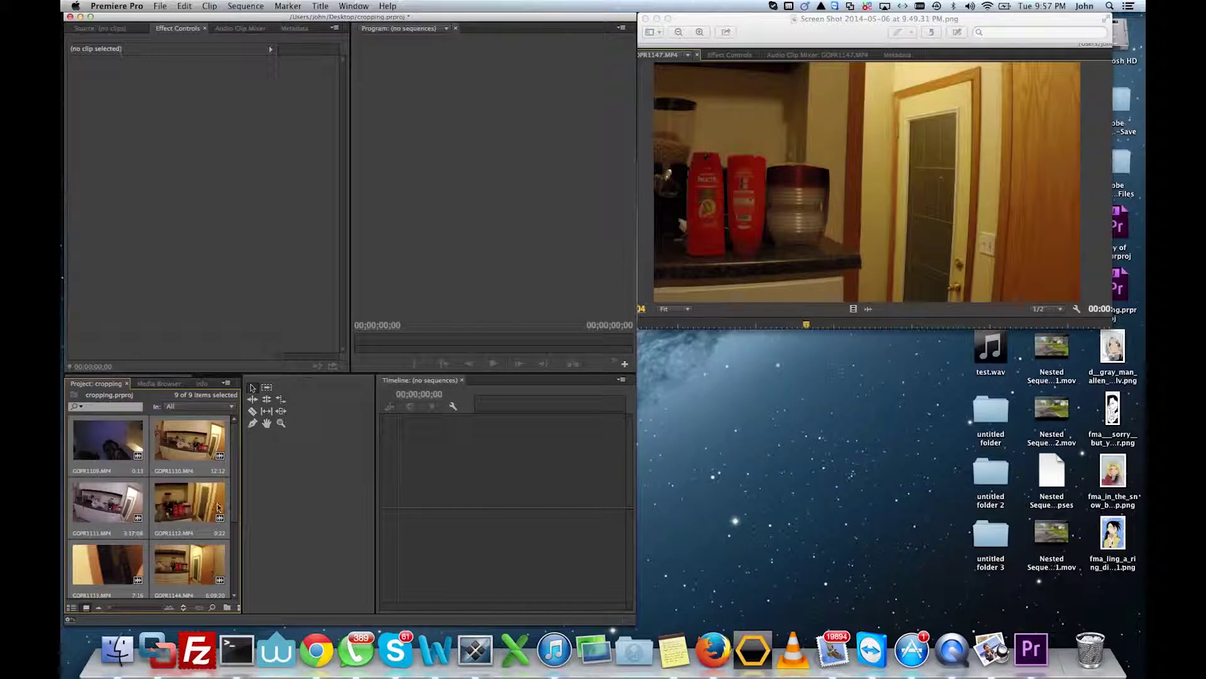
Create a new sequence from the GOPR1144.MP4 clip
{"action": "scroll", "coordinate": [201, 506], "scroll_direction": "down", "scroll_amount": 4}
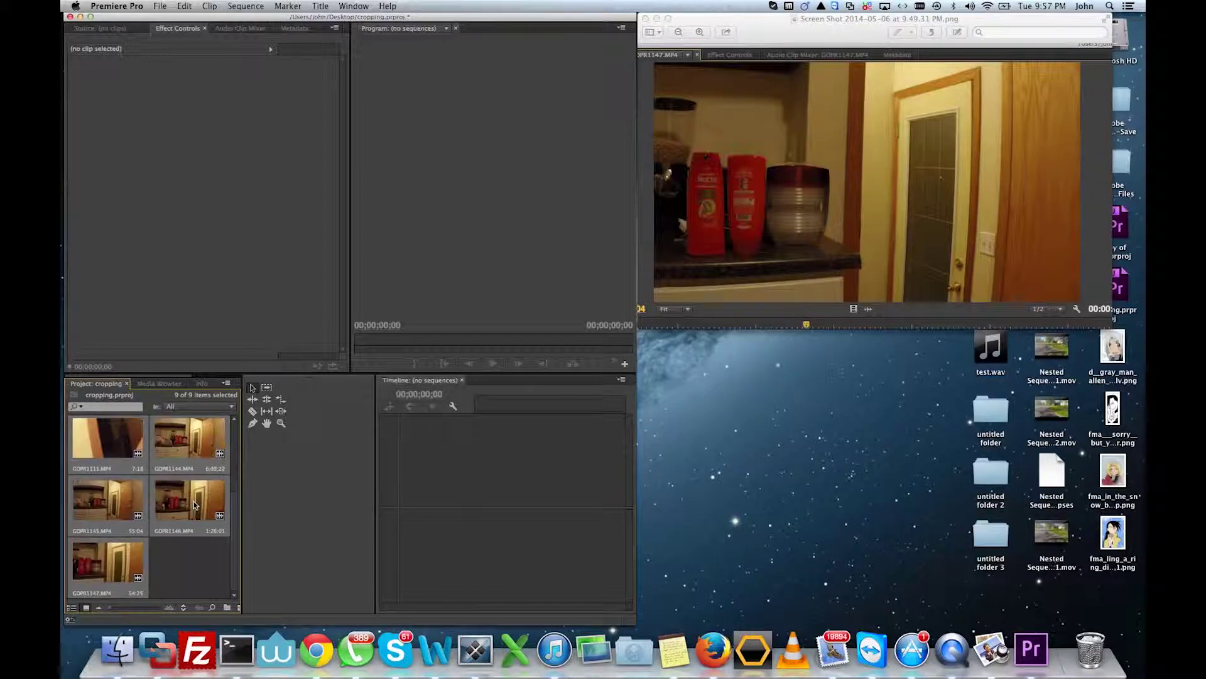
{"action": "left_click", "coordinate": [194, 436]}
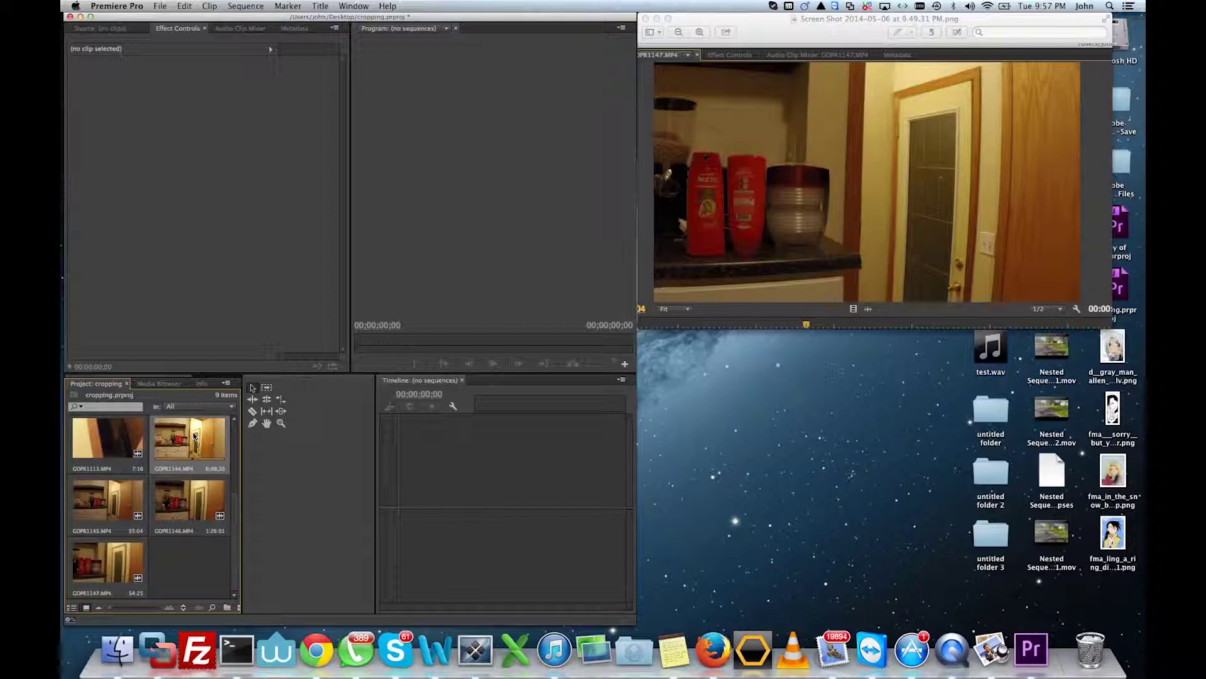
{"action": "right_click", "coordinate": [194, 436]}
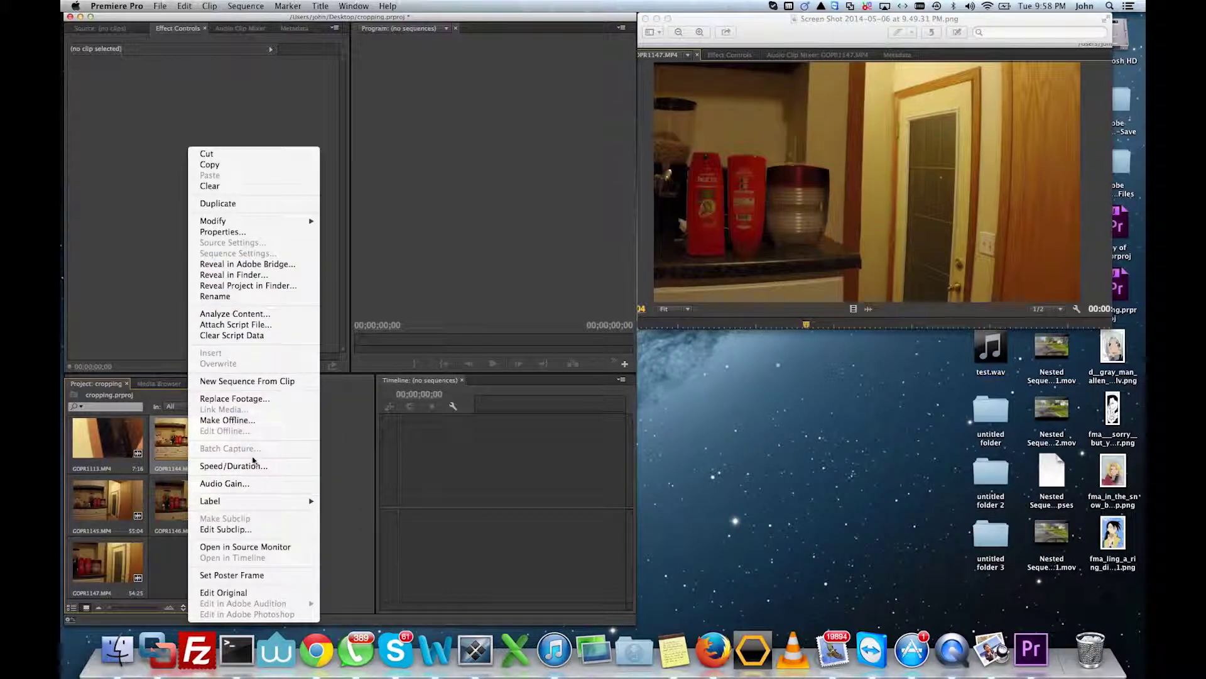
{"action": "left_click", "coordinate": [178, 436]}
{"action": "right_click", "coordinate": [178, 437]}
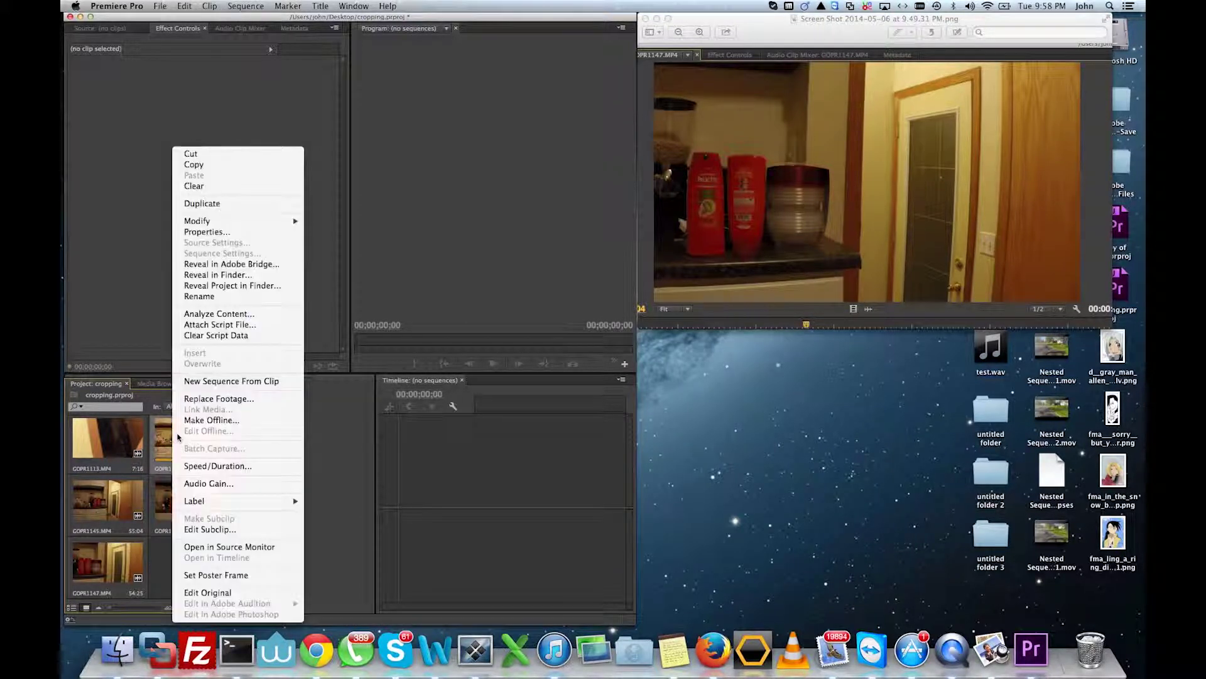
{"action": "left_click", "coordinate": [207, 382]}
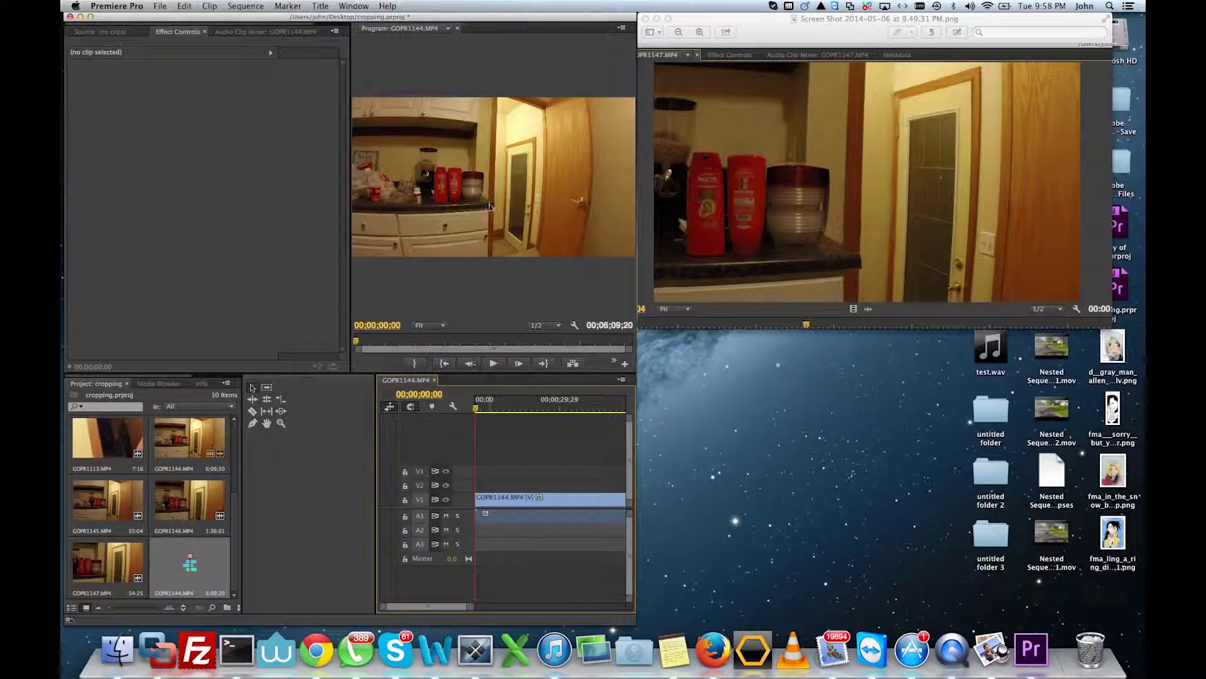
In Export Settings, crop the GOPR1144 source to a 1919 x 1079 area around the bottles and door
{"action": "left_click", "coordinate": [159, 5]}
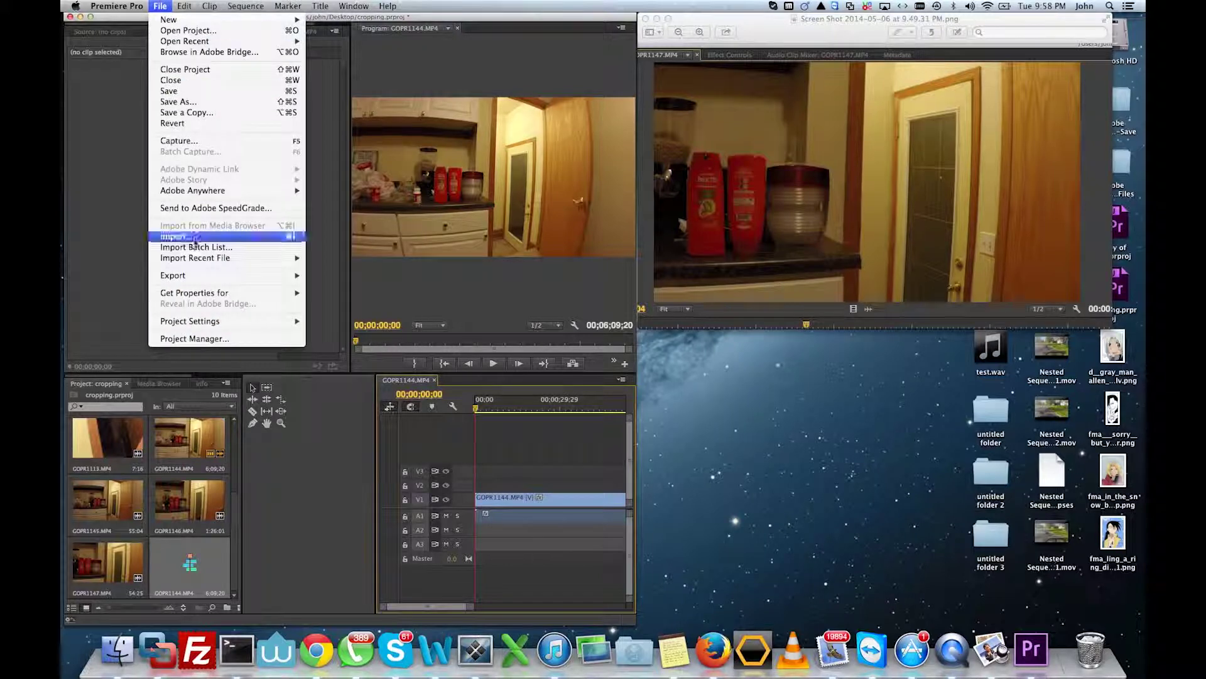
{"action": "mouse_move", "coordinate": [192, 278]}
{"action": "left_click", "coordinate": [332, 275]}
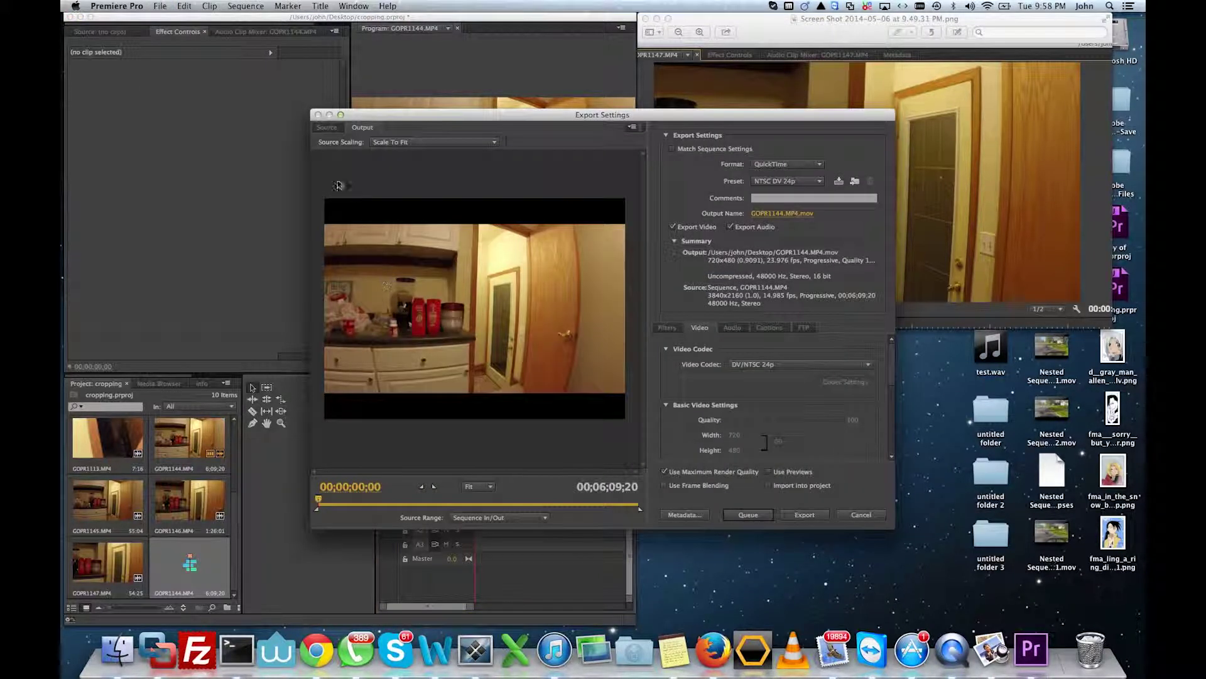
{"action": "left_click", "coordinate": [328, 128]}
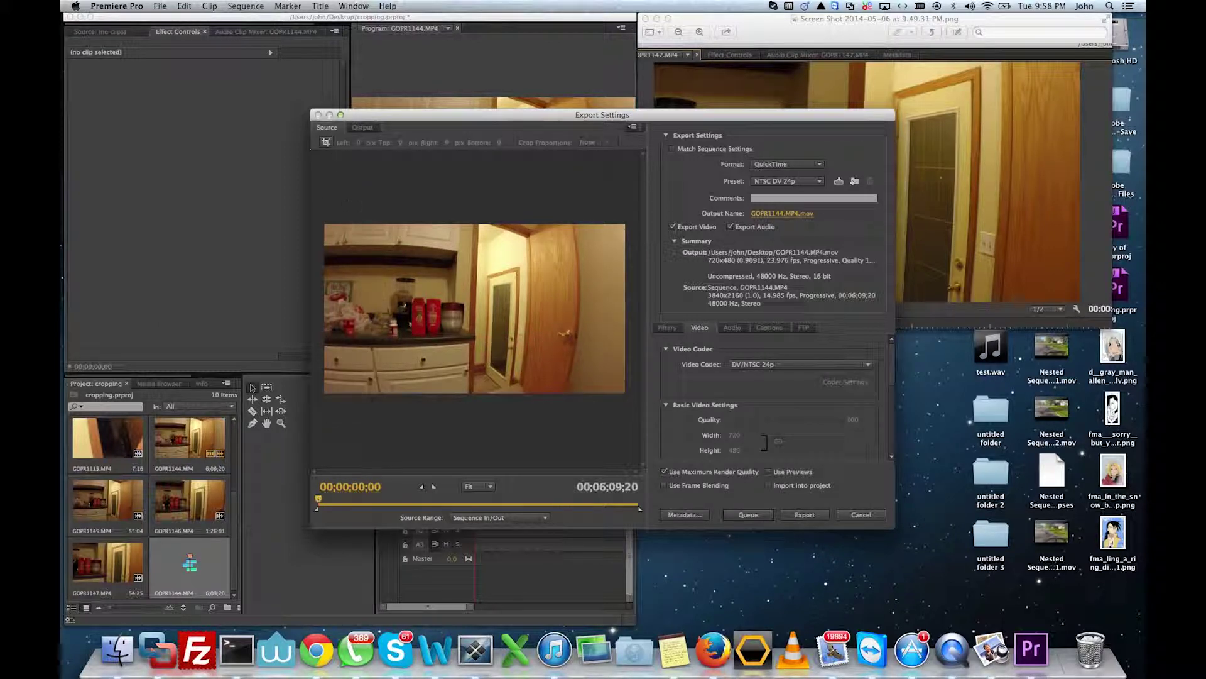
{"action": "left_click", "coordinate": [326, 142]}
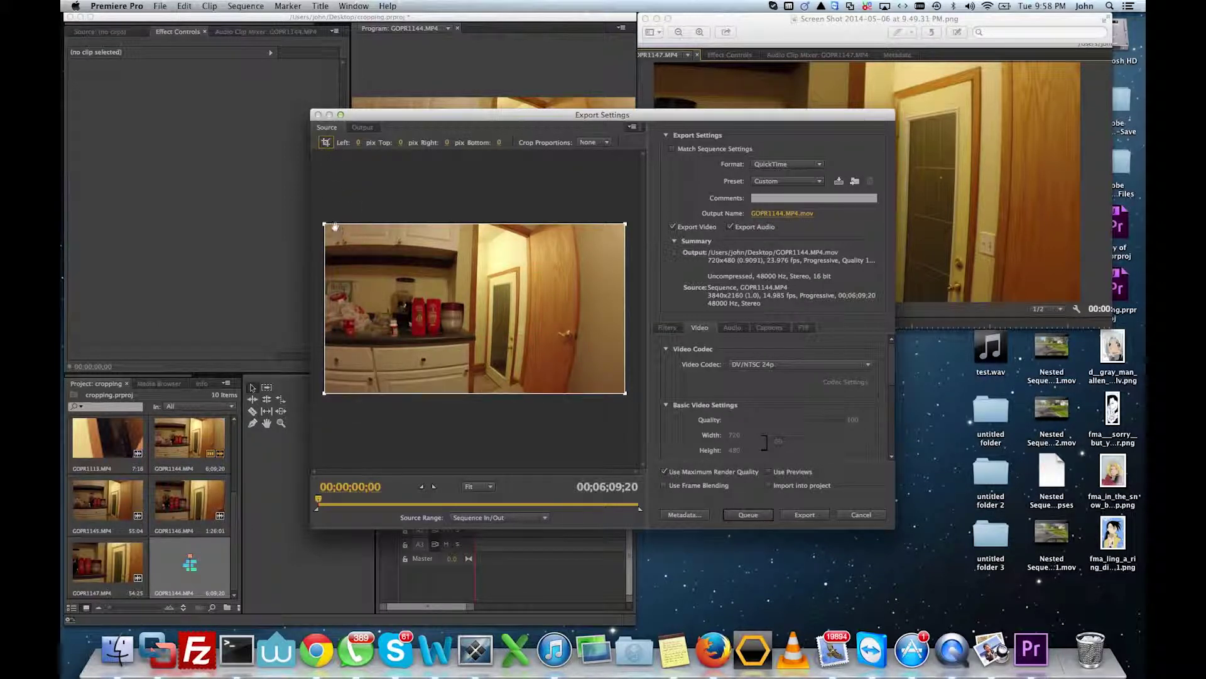
{"action": "left_click_drag", "start_coordinate": [324, 224], "coordinate": [509, 307]}
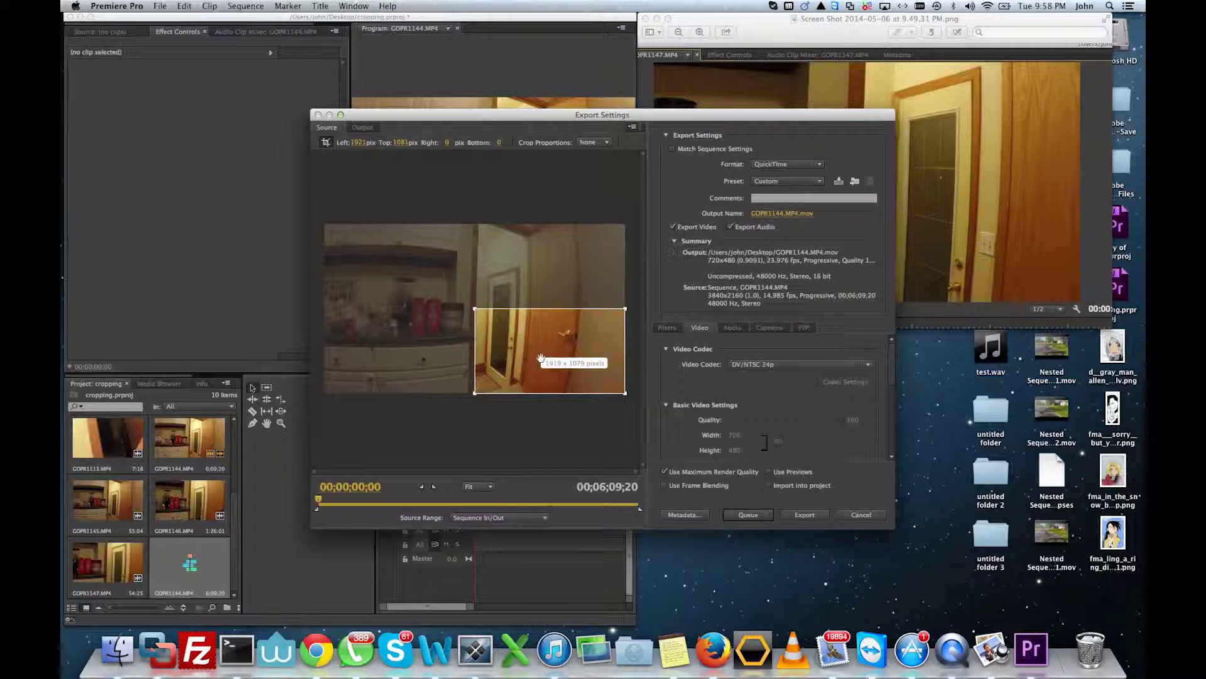
{"action": "left_click_drag", "start_coordinate": [514, 348], "coordinate": [466, 314]}
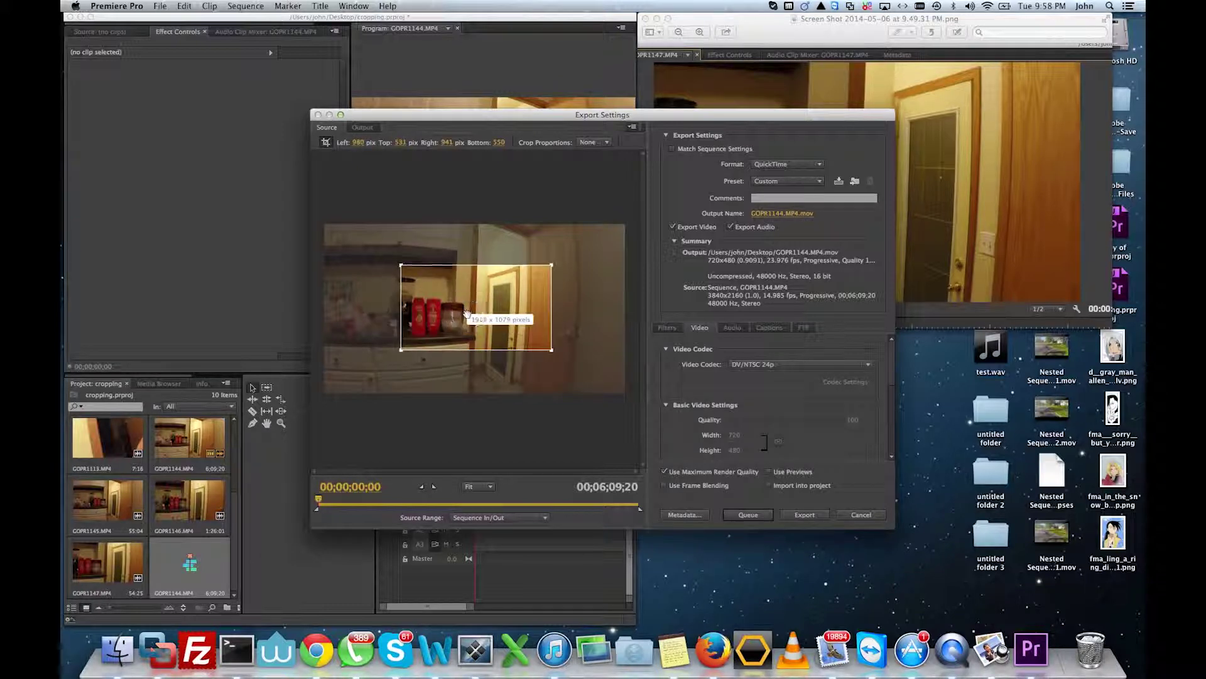
{"action": "left_click_drag", "start_coordinate": [465, 116], "coordinate": [188, 93]}
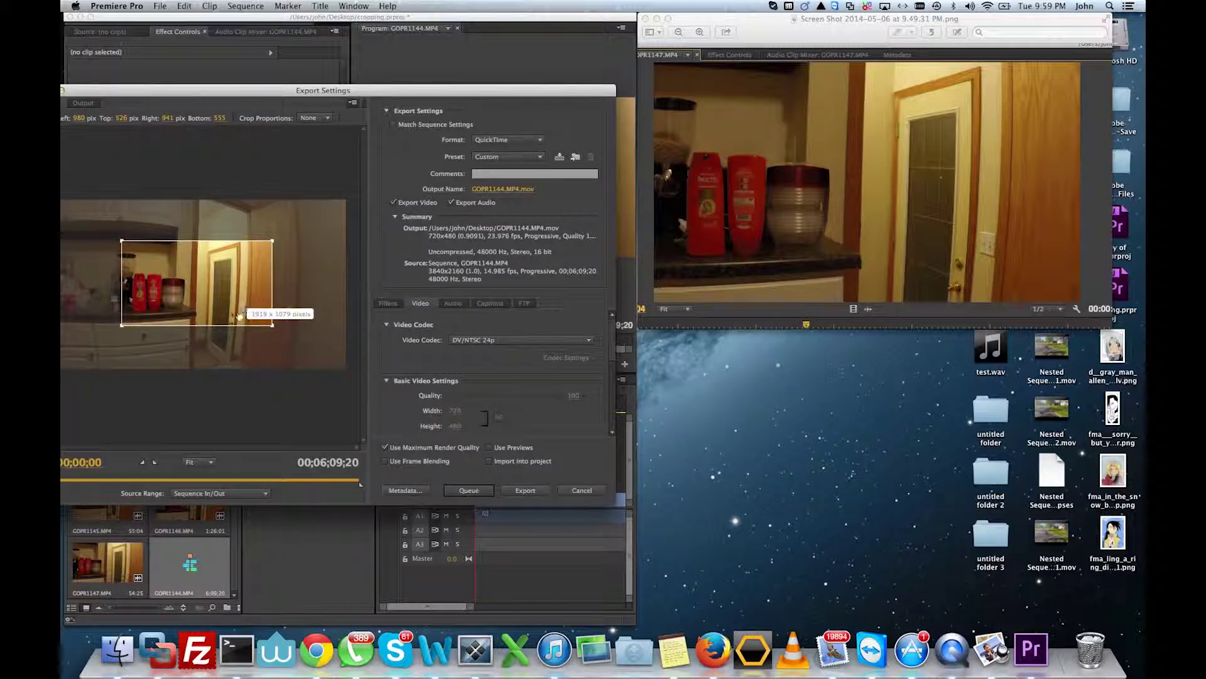
Nudge the crop to match the screenshot framing, then cancel Export Settings without exporting
{"action": "left_click_drag", "start_coordinate": [214, 270], "coordinate": [211, 271]}
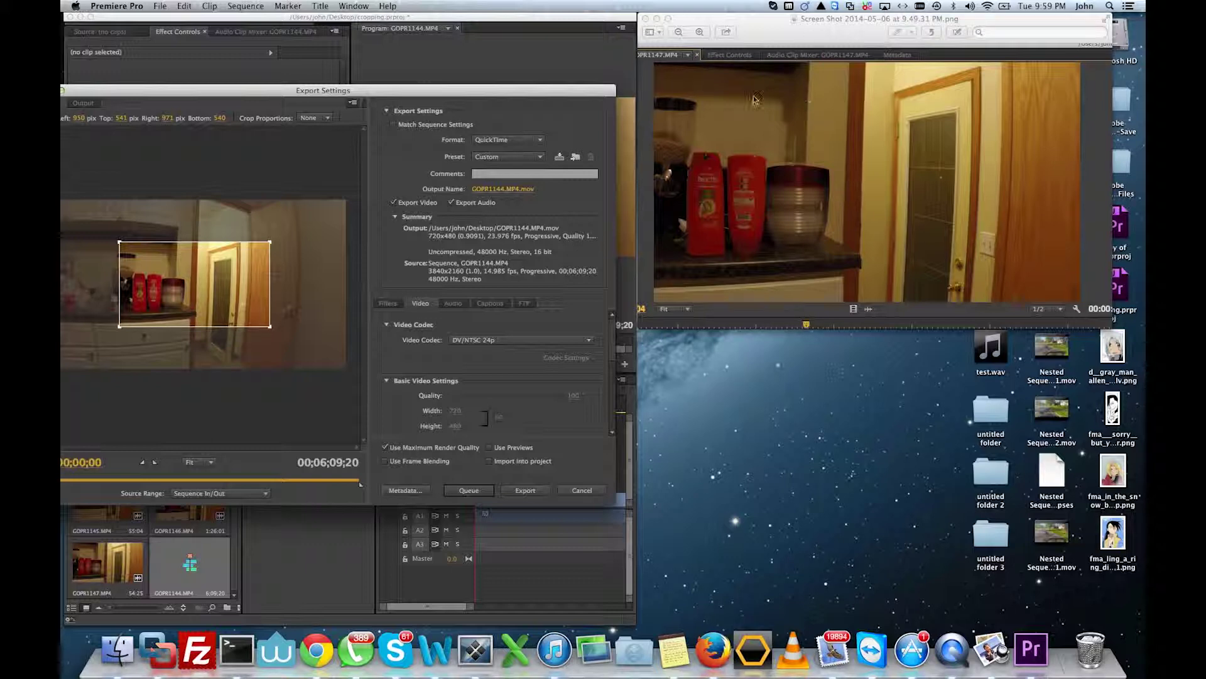
{"action": "left_click_drag", "start_coordinate": [207, 94], "coordinate": [305, 100]}
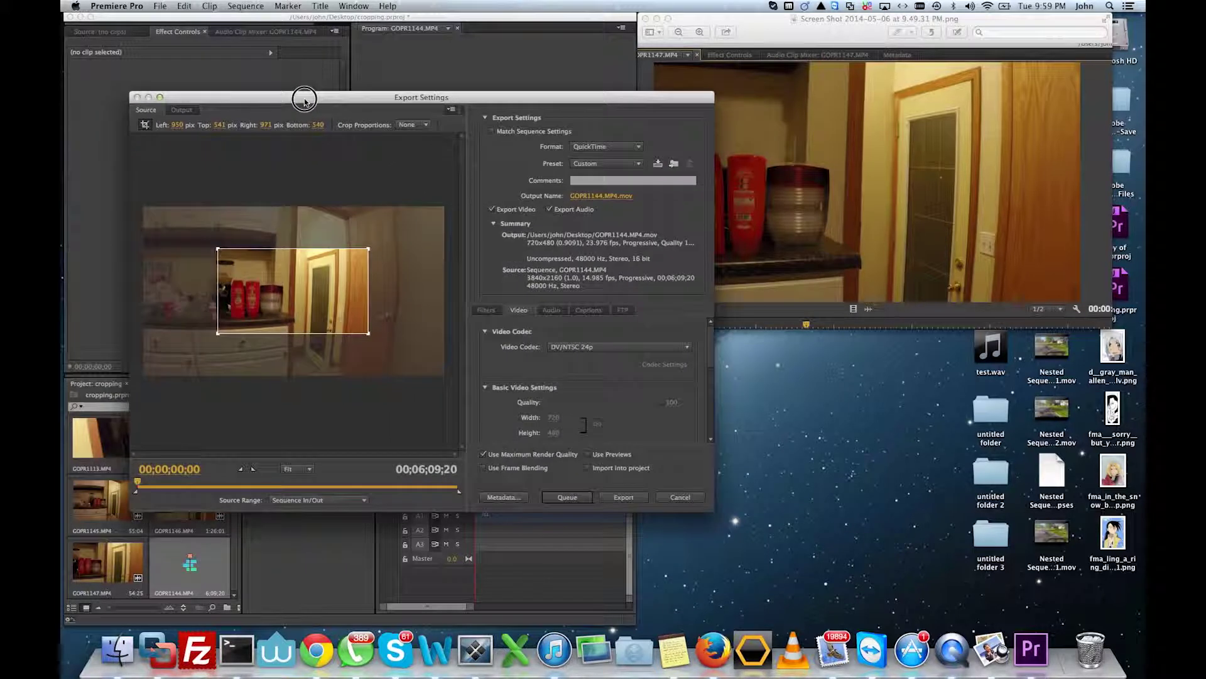
{"action": "left_click", "coordinate": [679, 497]}
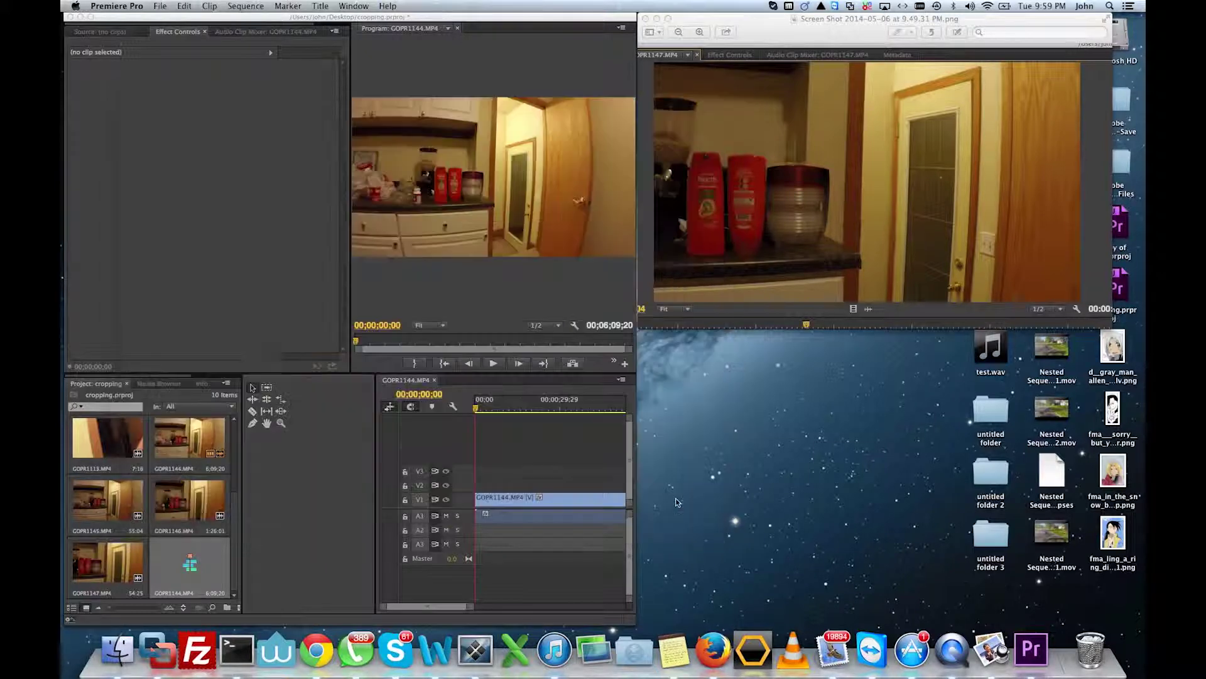
Make a GOPR1145.MP4 sequence from its clip and close the GOPR1144 sequence
{"action": "left_click", "coordinate": [115, 500]}
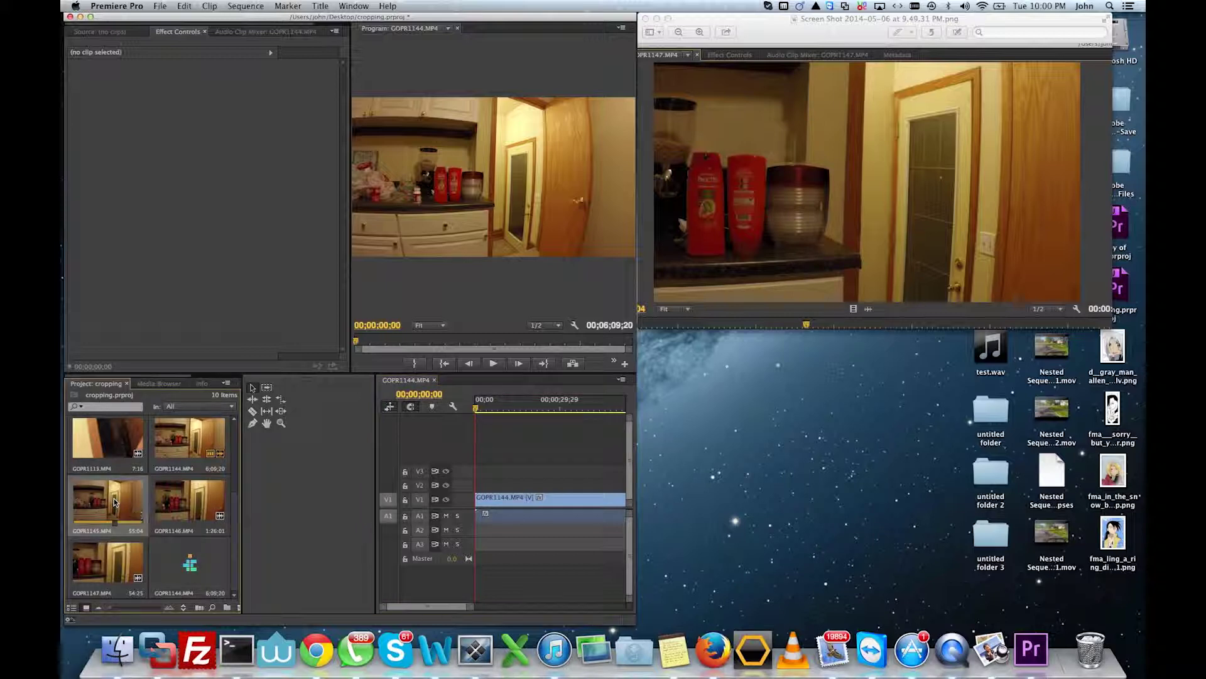
{"action": "right_click", "coordinate": [115, 501]}
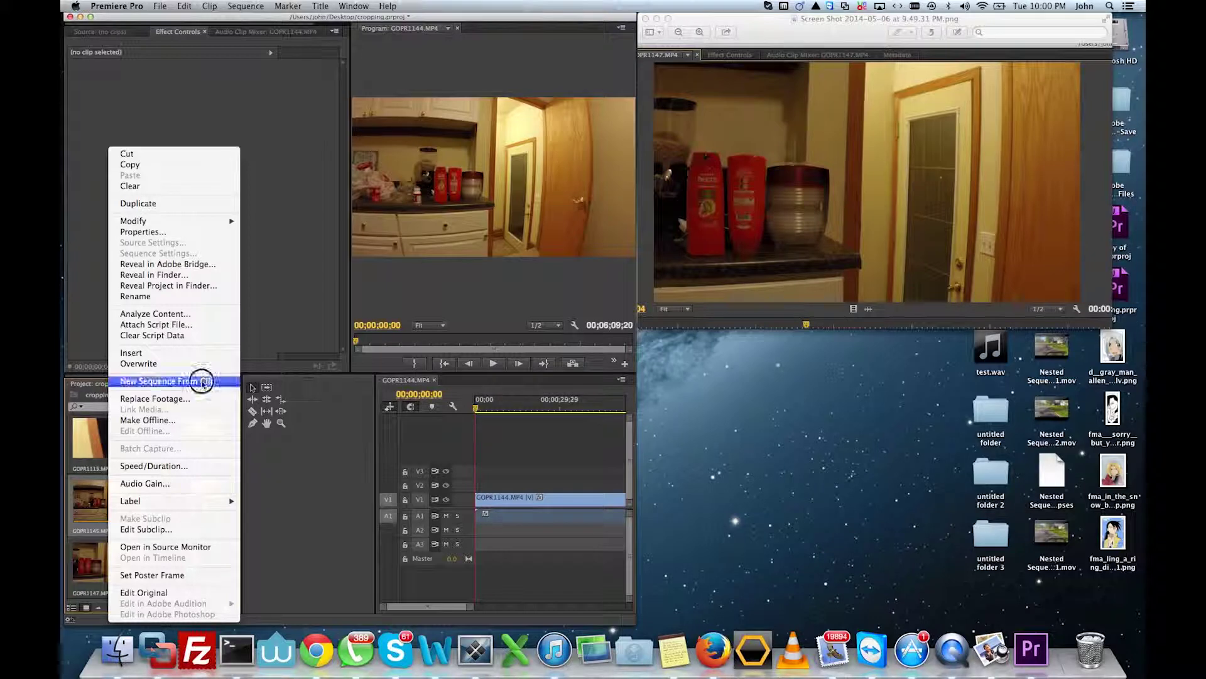
{"action": "left_click", "coordinate": [203, 382]}
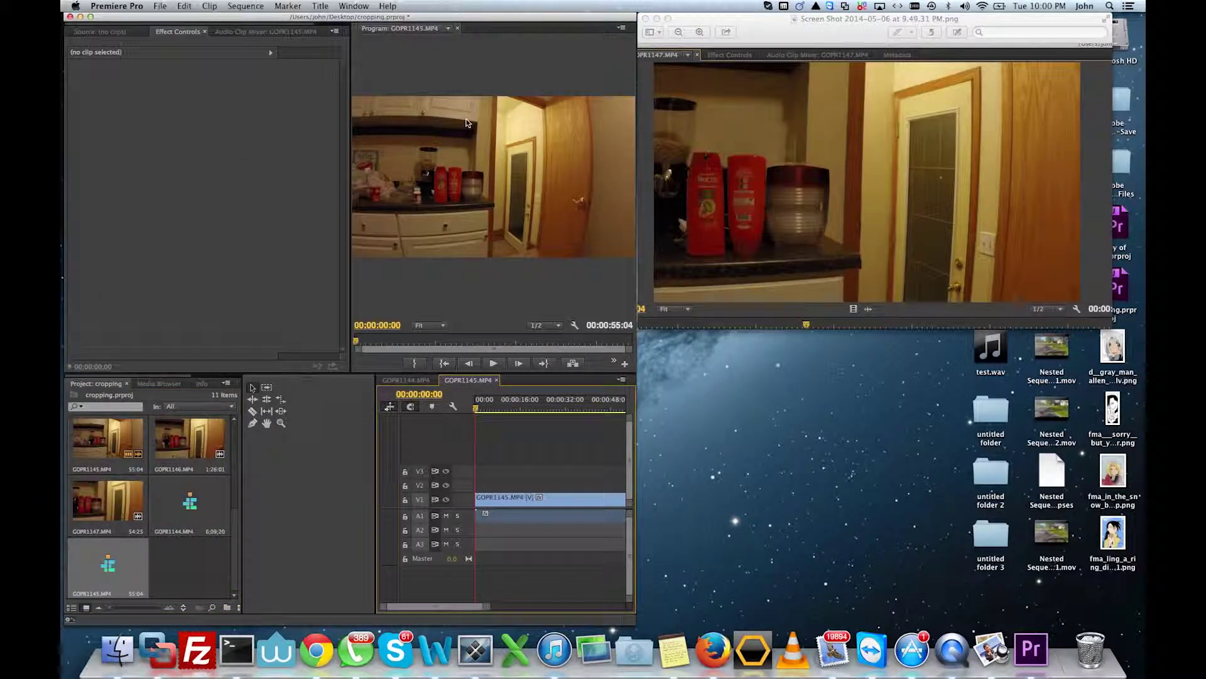
{"action": "left_click", "coordinate": [425, 381]}
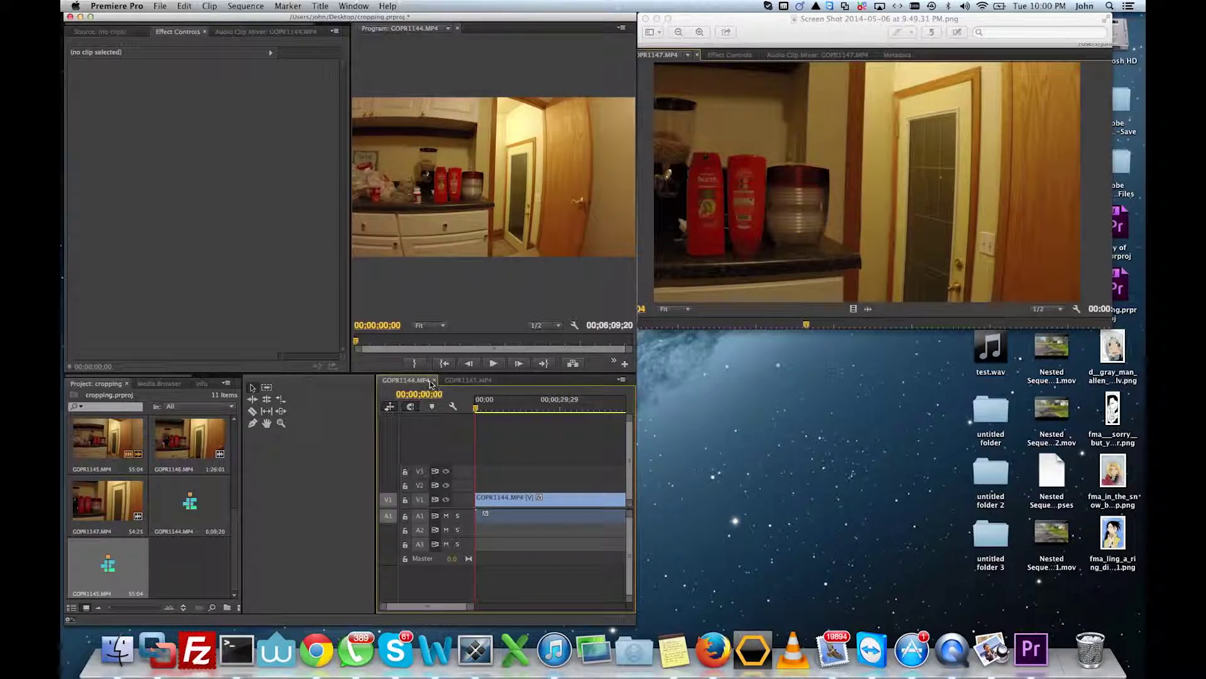
{"action": "left_click", "coordinate": [433, 380]}
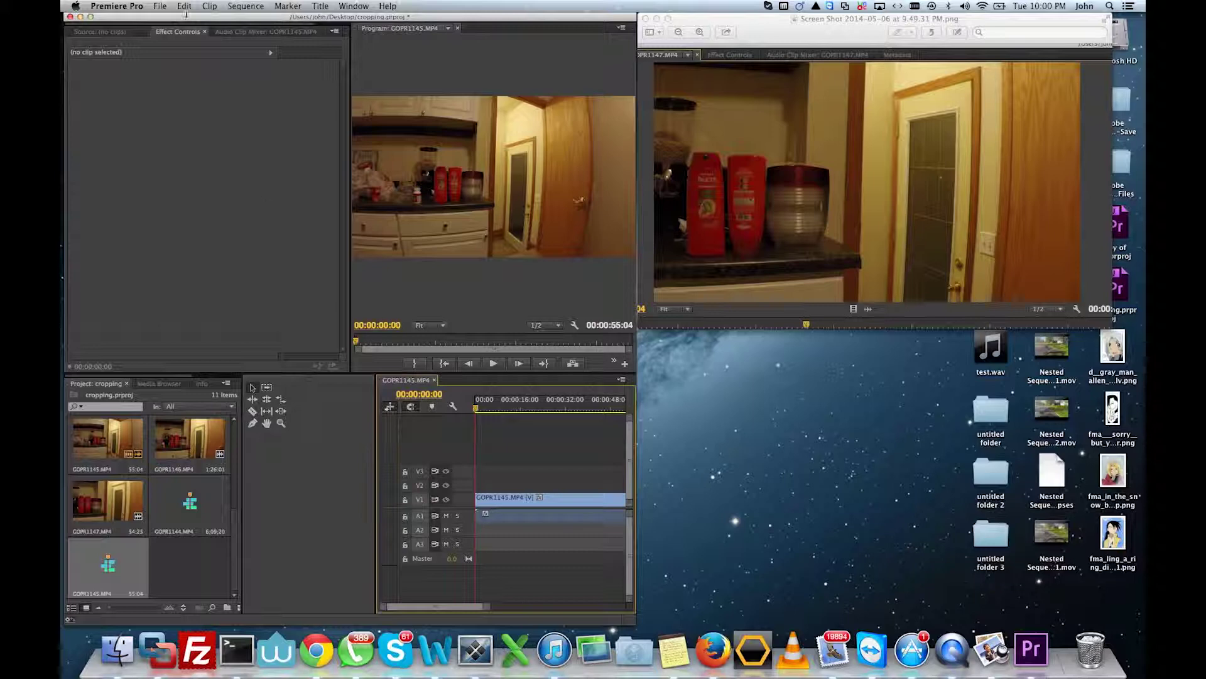
In Export Settings, crop GOPR1145 to about 1920 x 1080 at lower right (left 784, top 466)
{"action": "left_click", "coordinate": [161, 7]}
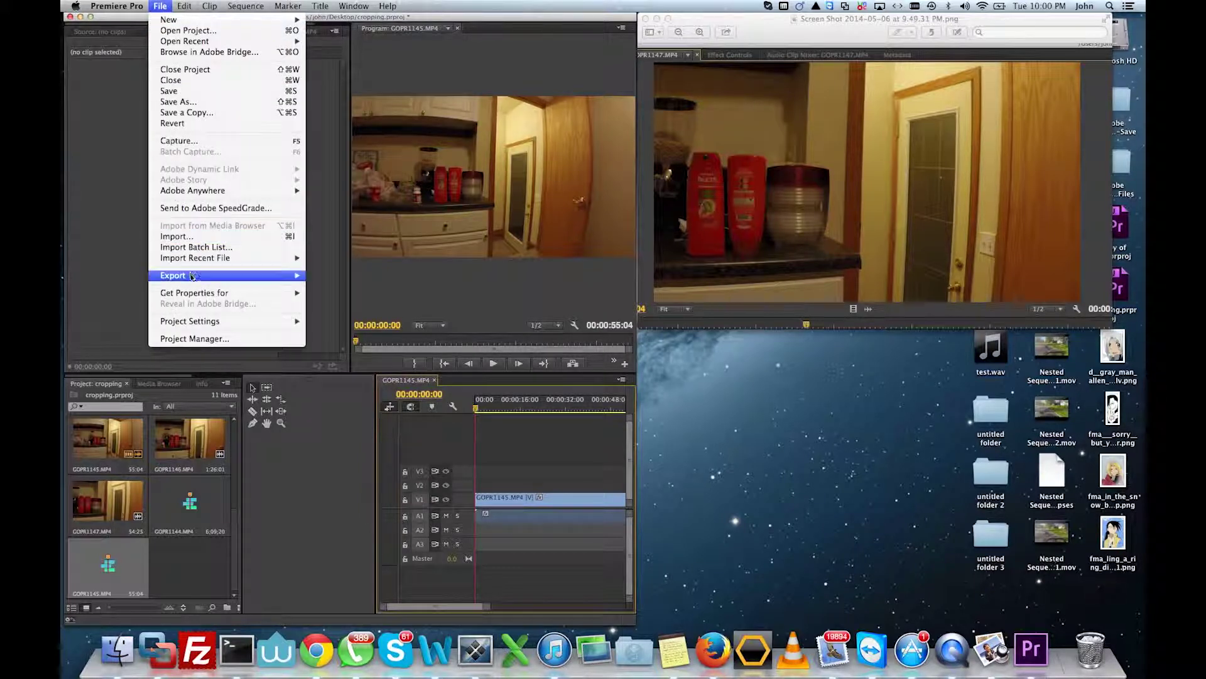
{"action": "mouse_move", "coordinate": [191, 277]}
{"action": "left_click", "coordinate": [335, 278]}
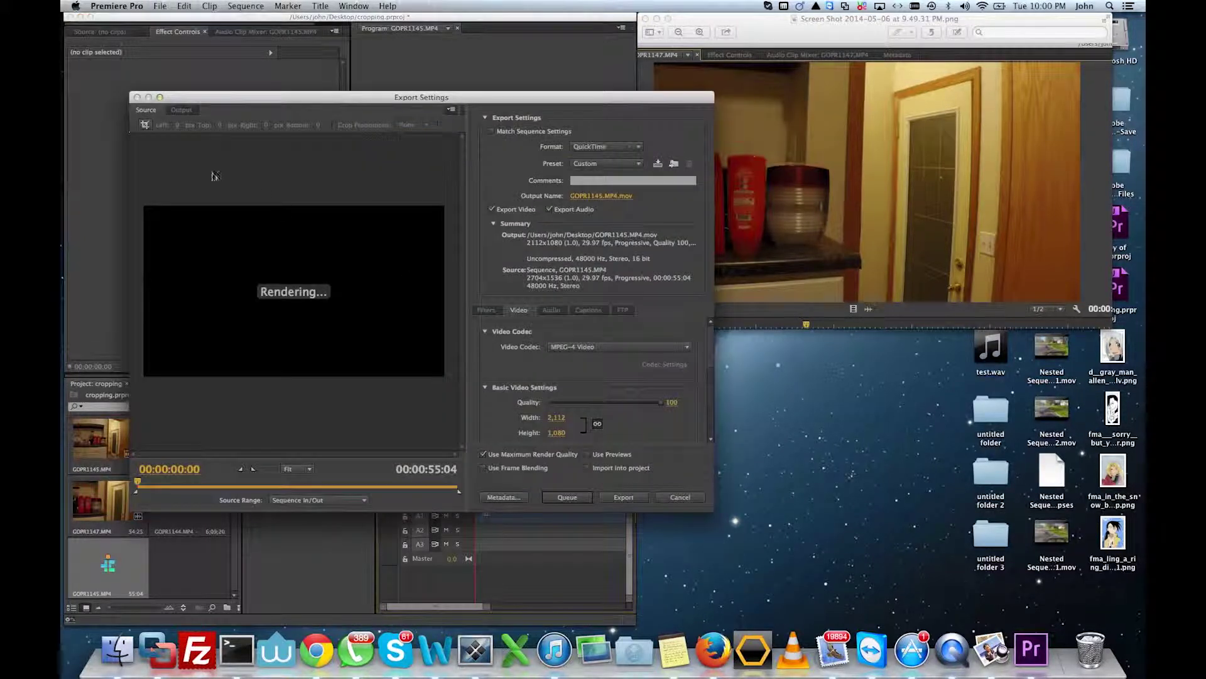
{"action": "left_click", "coordinate": [146, 124]}
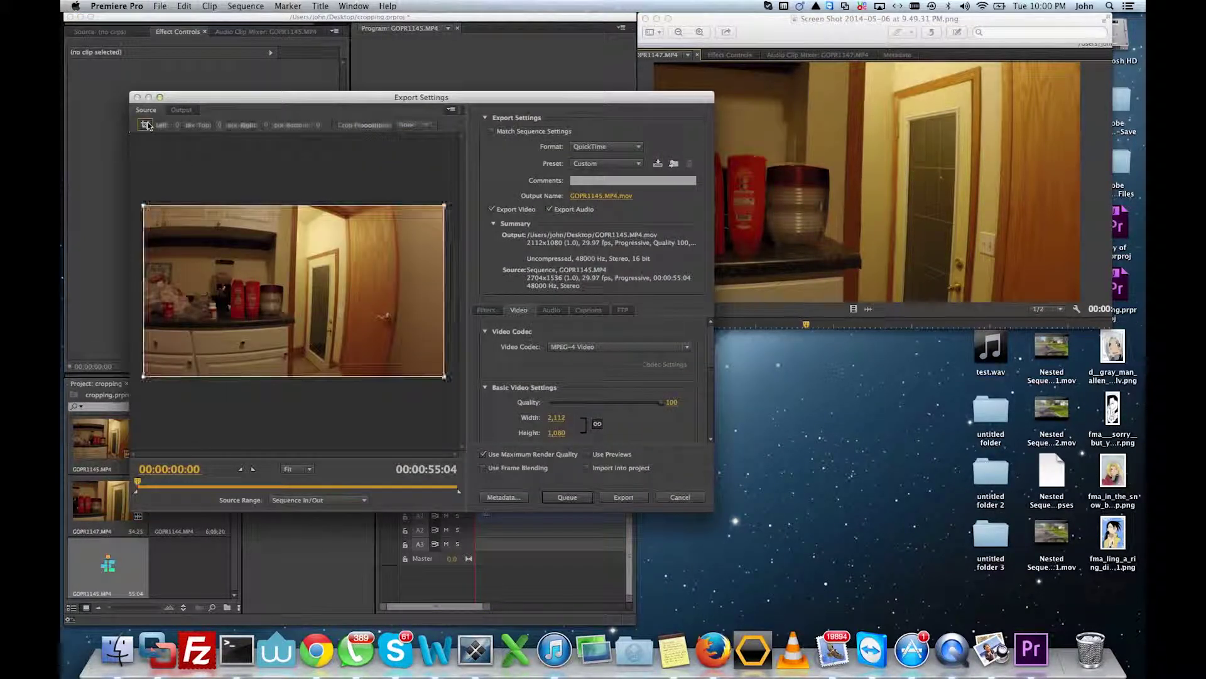
{"action": "left_click_drag", "start_coordinate": [144, 206], "coordinate": [230, 278]}
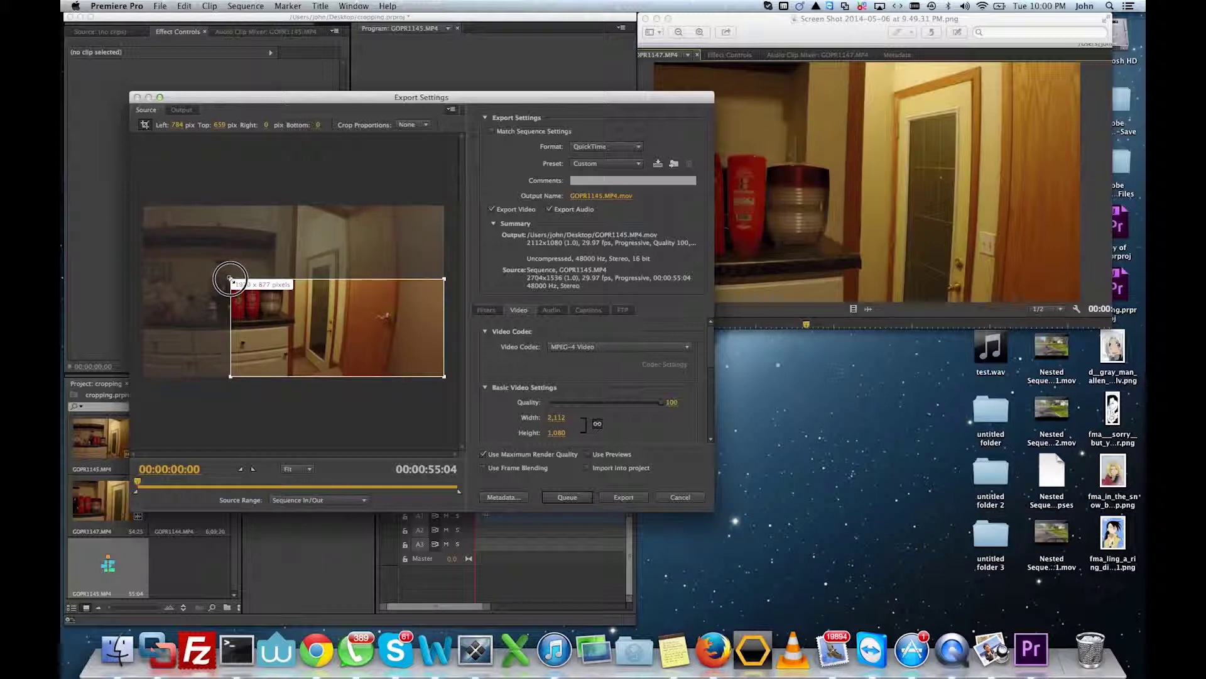
{"action": "left_click", "coordinate": [304, 277]}
{"action": "left_click_drag", "start_coordinate": [304, 278], "coordinate": [304, 256]}
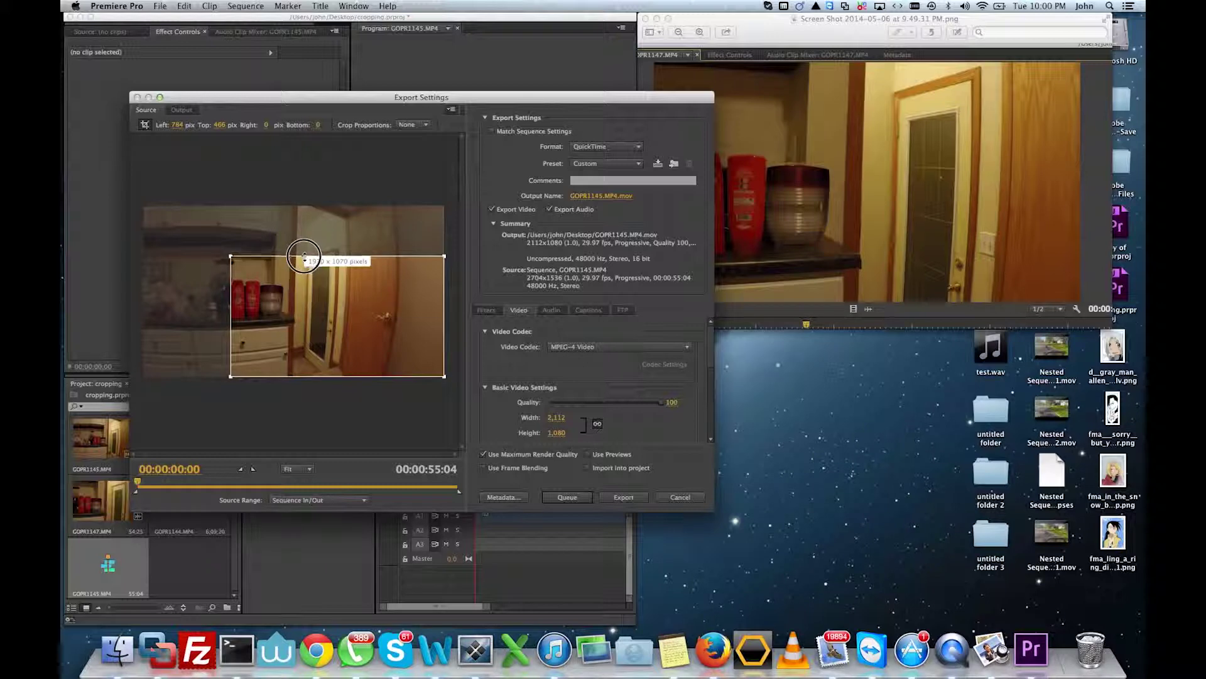
Reframe the crop to a smaller 2112 x 1080 area over the bottles and door, then cancel
{"action": "left_click_drag", "start_coordinate": [349, 316], "coordinate": [300, 290]}
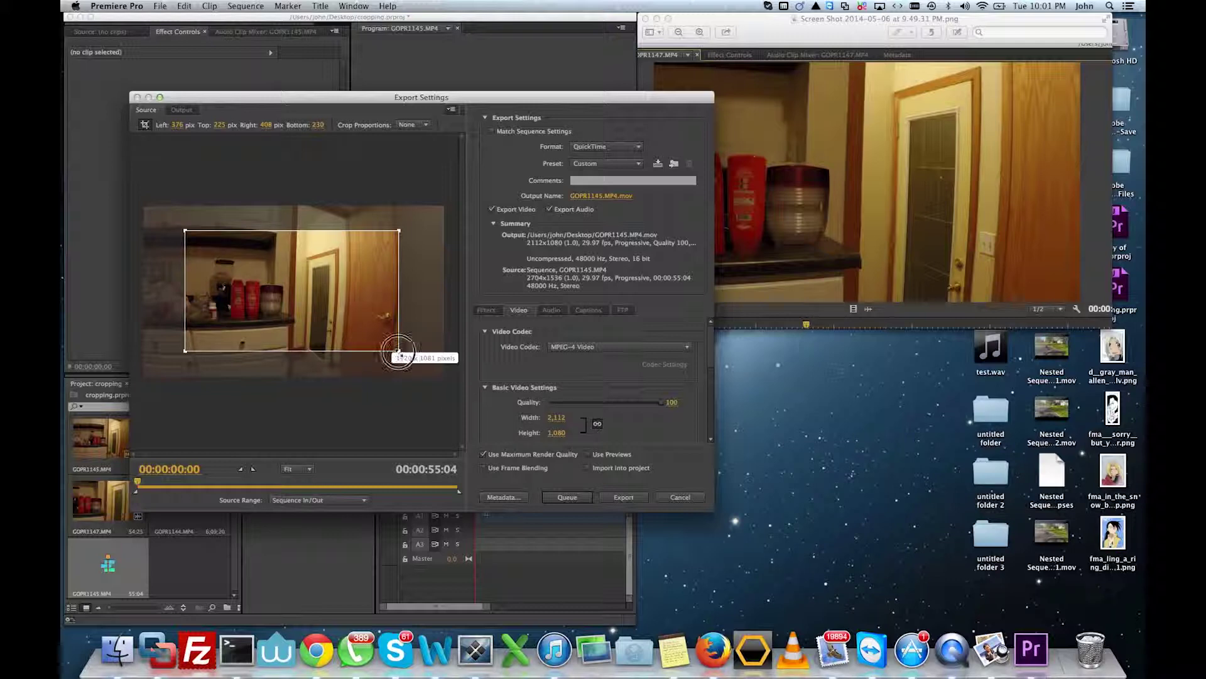
{"action": "left_click_drag", "start_coordinate": [397, 352], "coordinate": [356, 327]}
{"action": "mouse_move", "coordinate": [272, 281]}
{"action": "left_mouse_down"}
{"action": "mouse_move", "coordinate": [283, 270]}
{"action": "mouse_move", "coordinate": [286, 288]}
{"action": "left_mouse_up"}
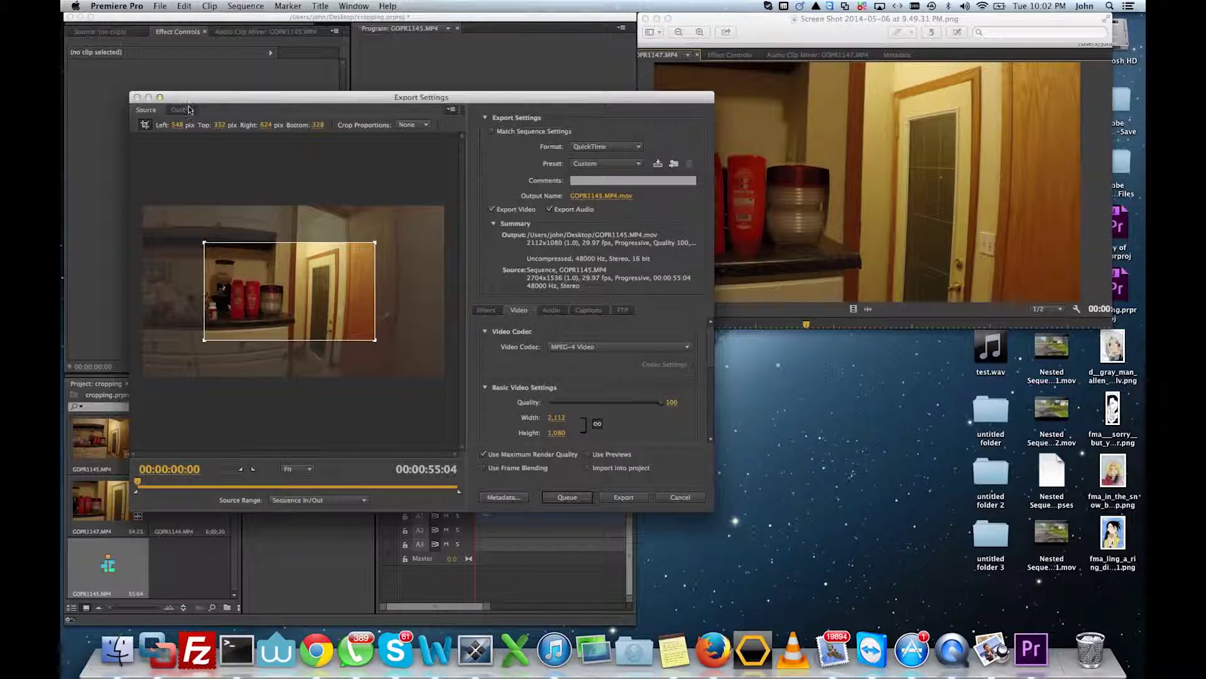
{"action": "left_click", "coordinate": [680, 497]}
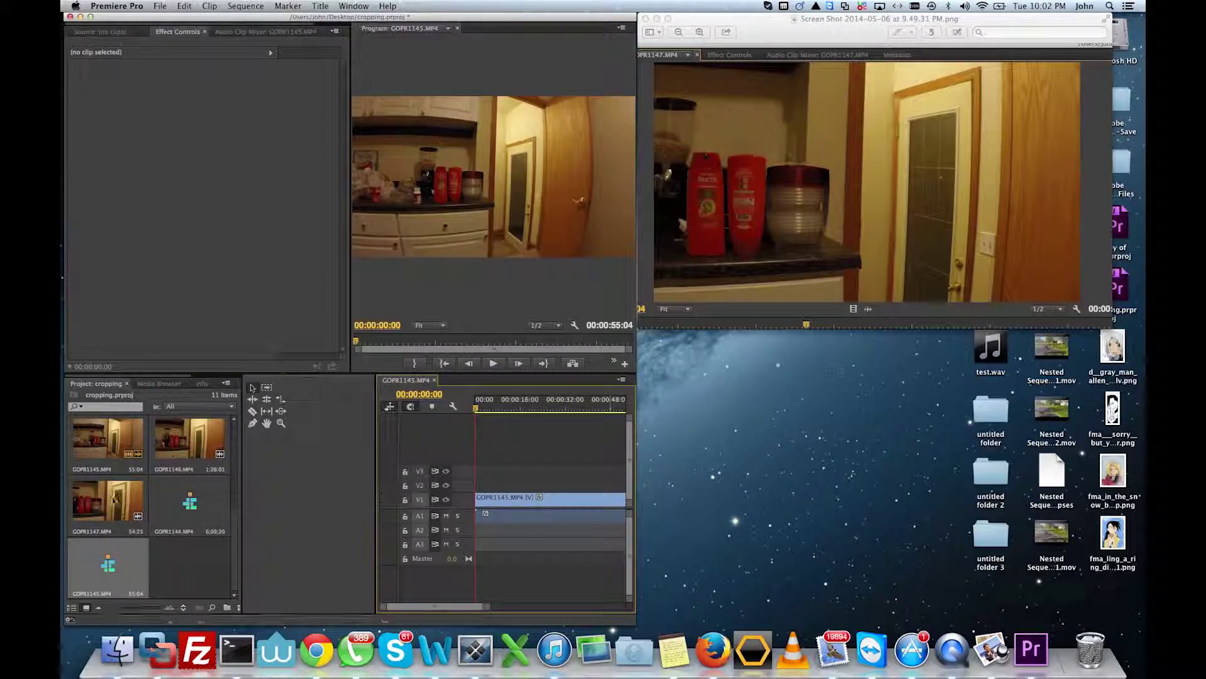
Create a GOPR1146.MP4 sequence from its clip and close the GOPR1145 sequence
{"action": "left_click", "coordinate": [179, 445]}
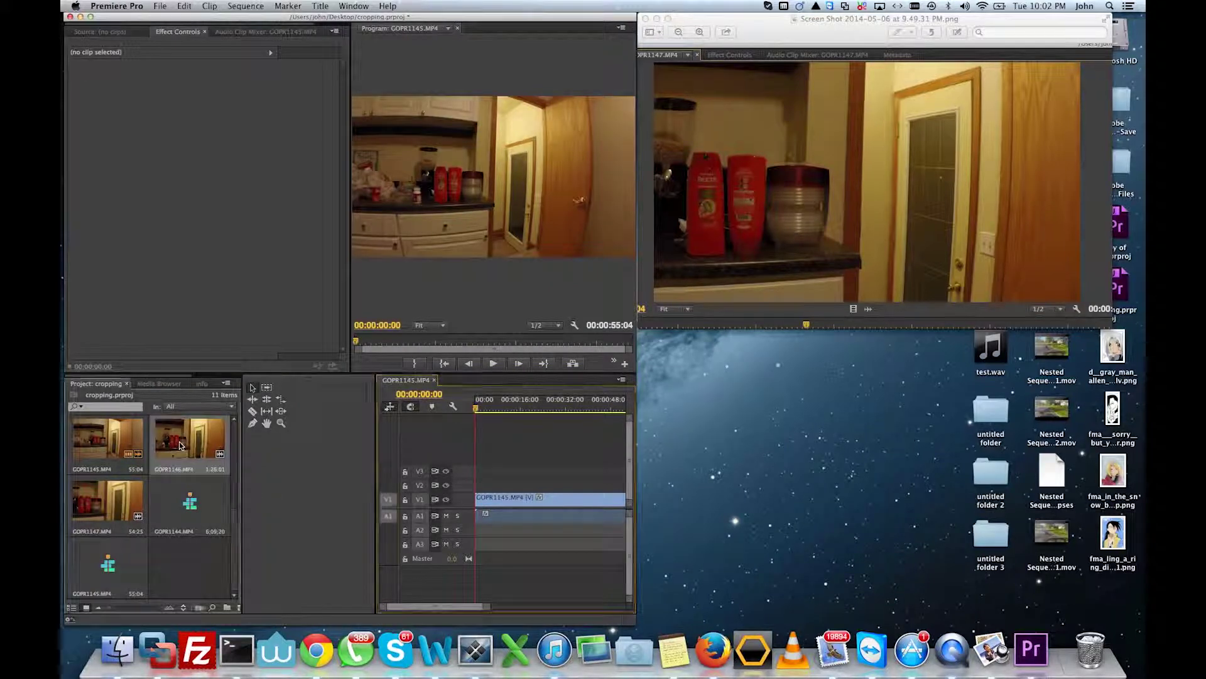
{"action": "right_click", "coordinate": [179, 445]}
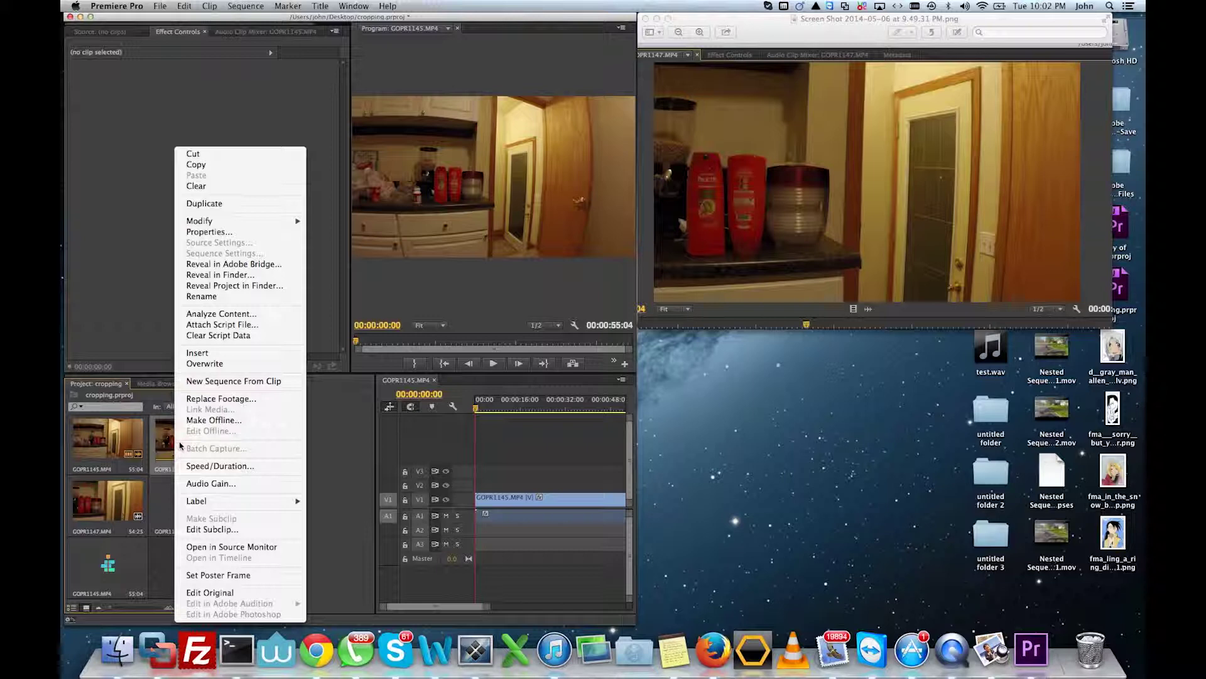
{"action": "left_click", "coordinate": [218, 382]}
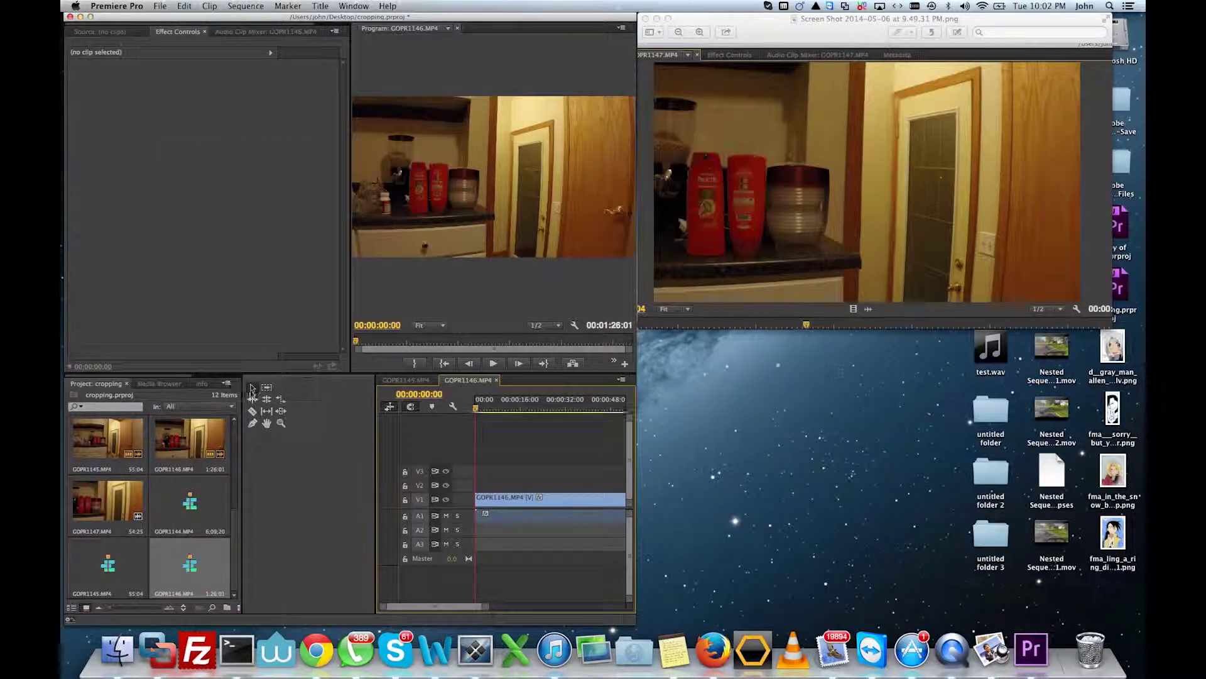
{"action": "left_click", "coordinate": [414, 380]}
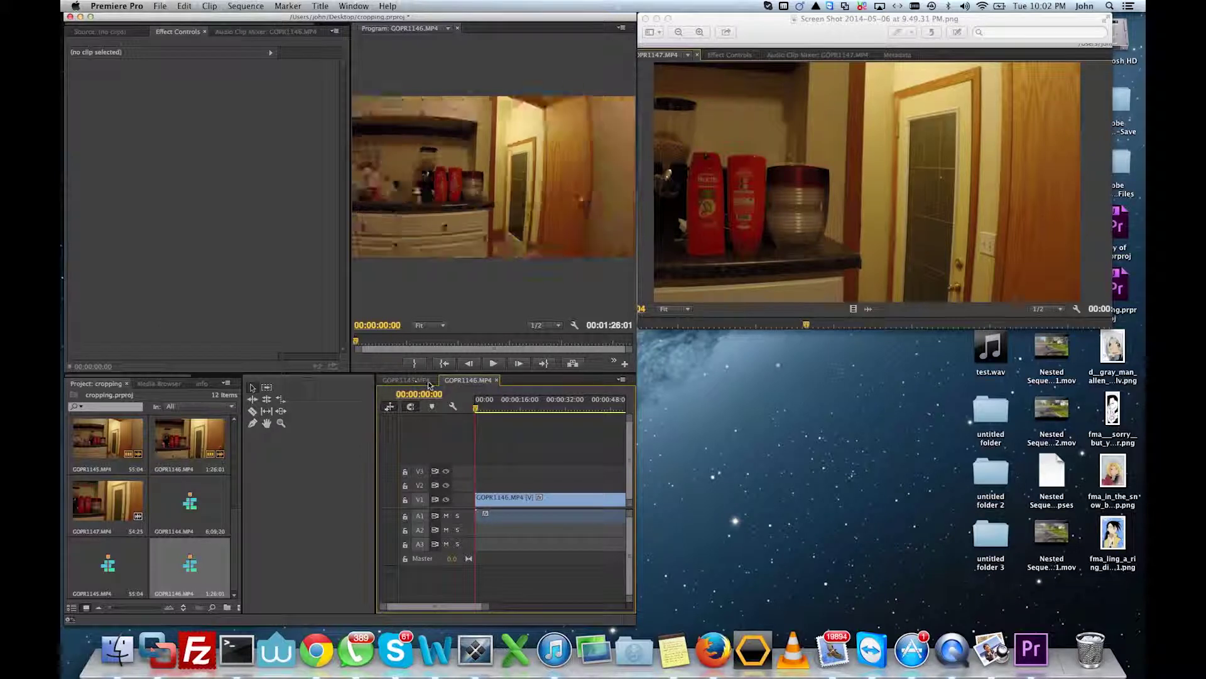
{"action": "left_click", "coordinate": [434, 380]}
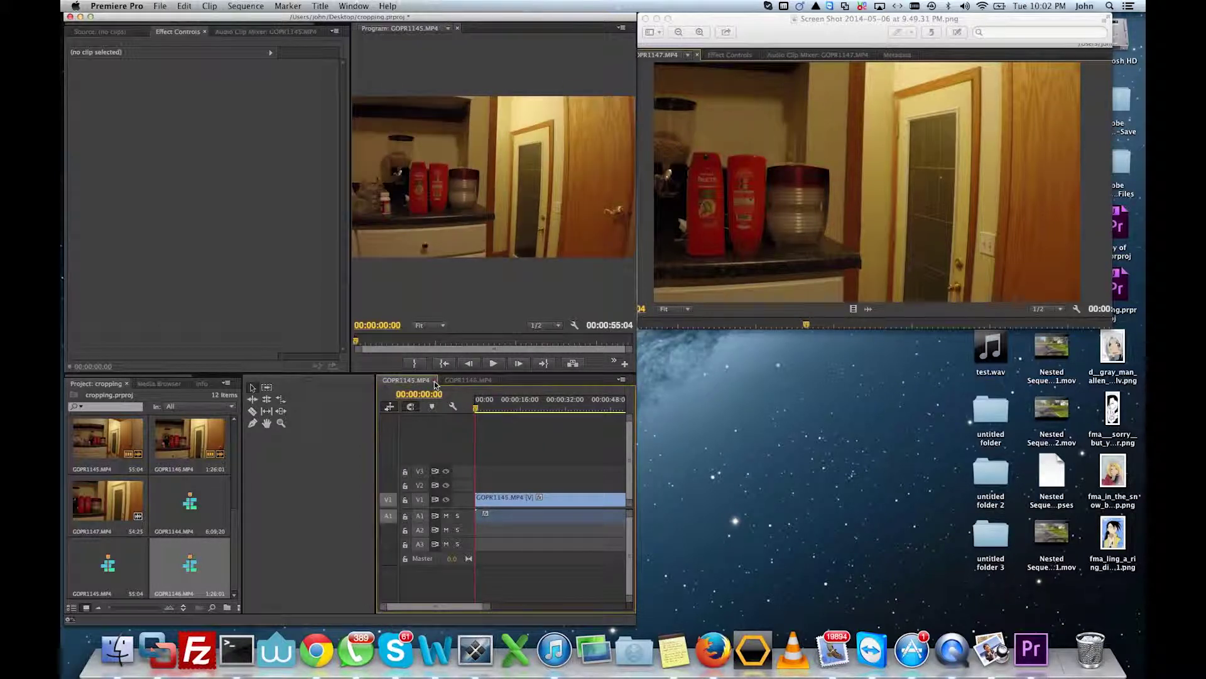
Open the media Export Settings for the GOPR1146 sequence
{"action": "left_click", "coordinate": [161, 8]}
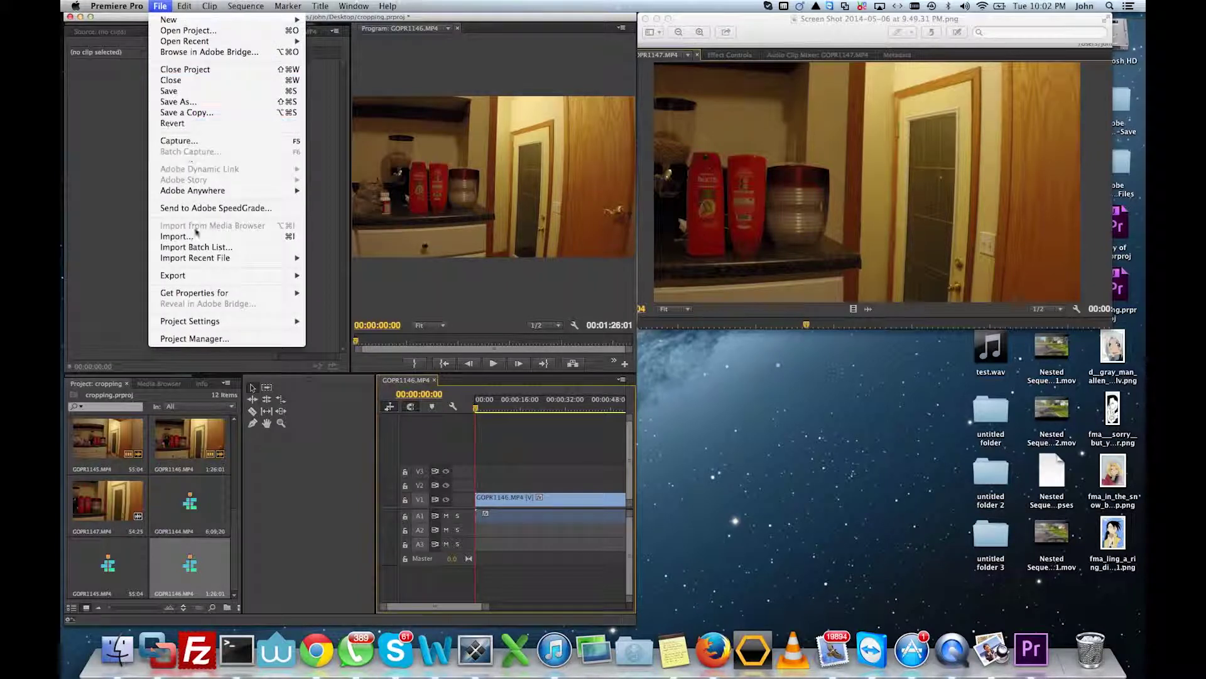
{"action": "mouse_move", "coordinate": [213, 276]}
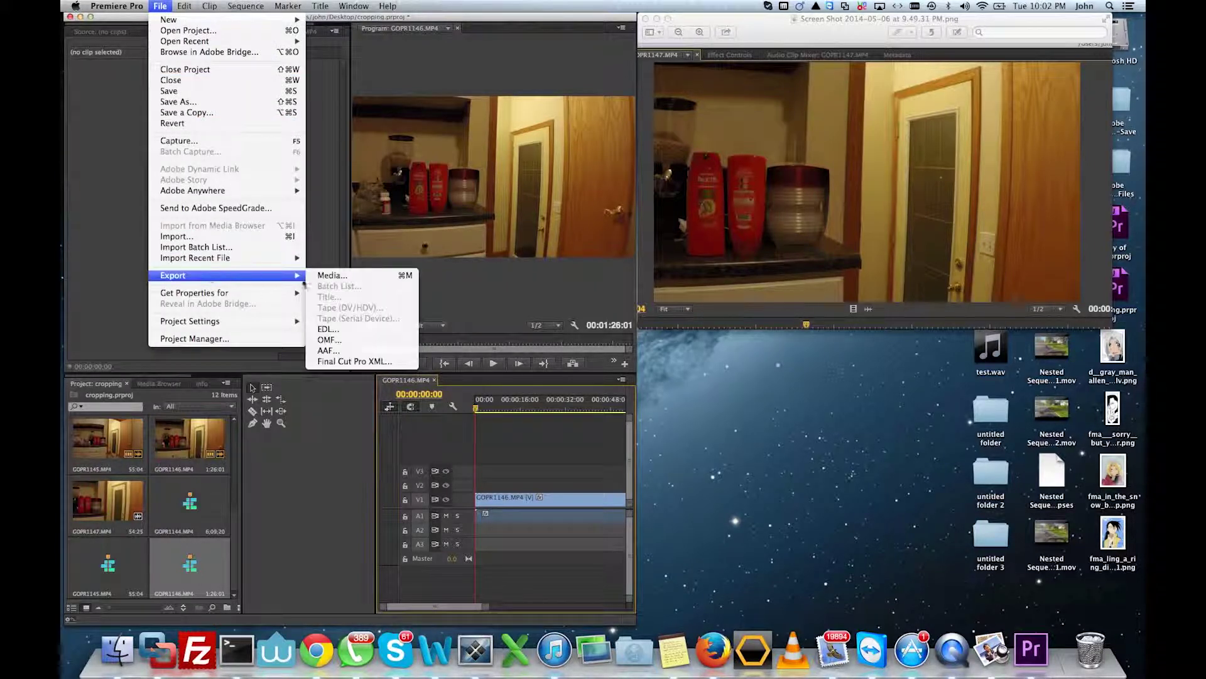
{"action": "left_click", "coordinate": [329, 277]}
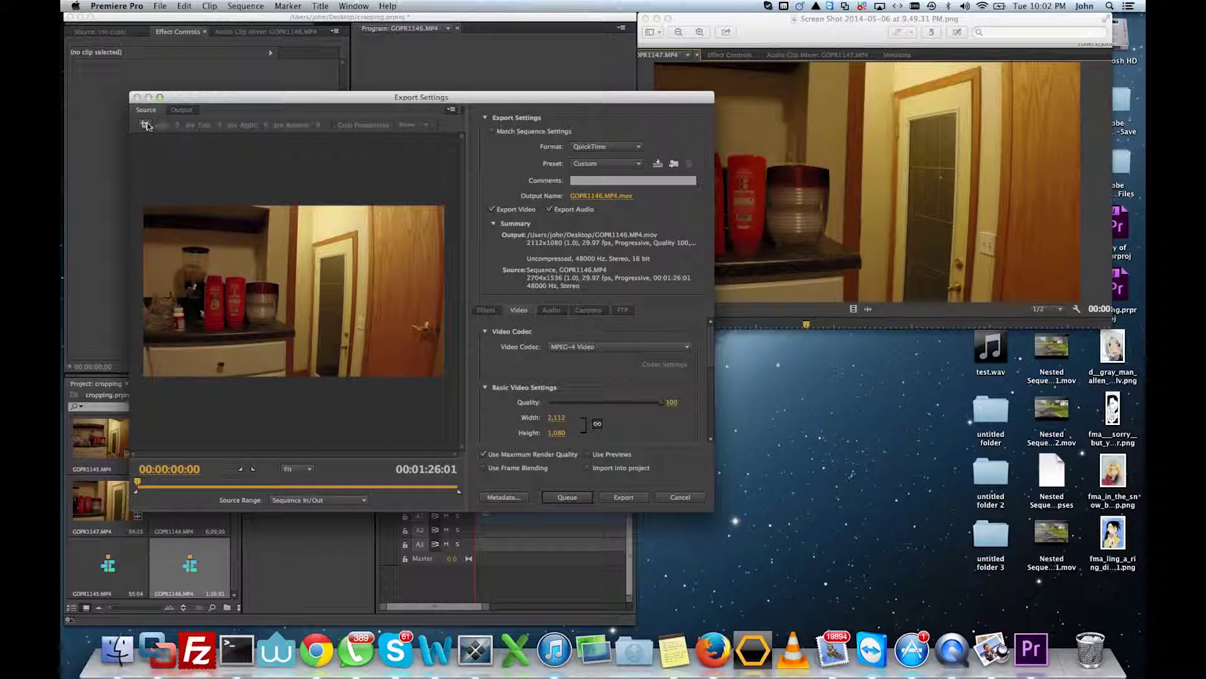
Crop GOPR1146 to about 1920 x 1080 at lower right (left 782, top 458)
{"action": "left_click", "coordinate": [146, 125]}
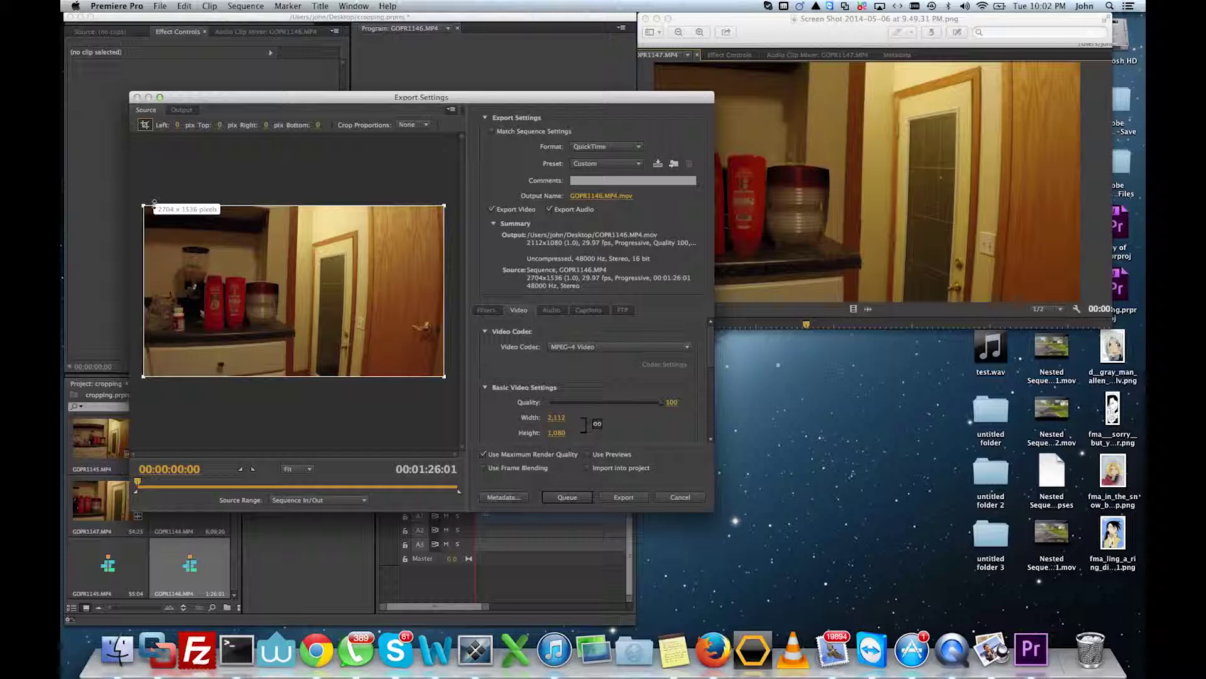
{"action": "left_click_drag", "start_coordinate": [154, 206], "coordinate": [230, 271]}
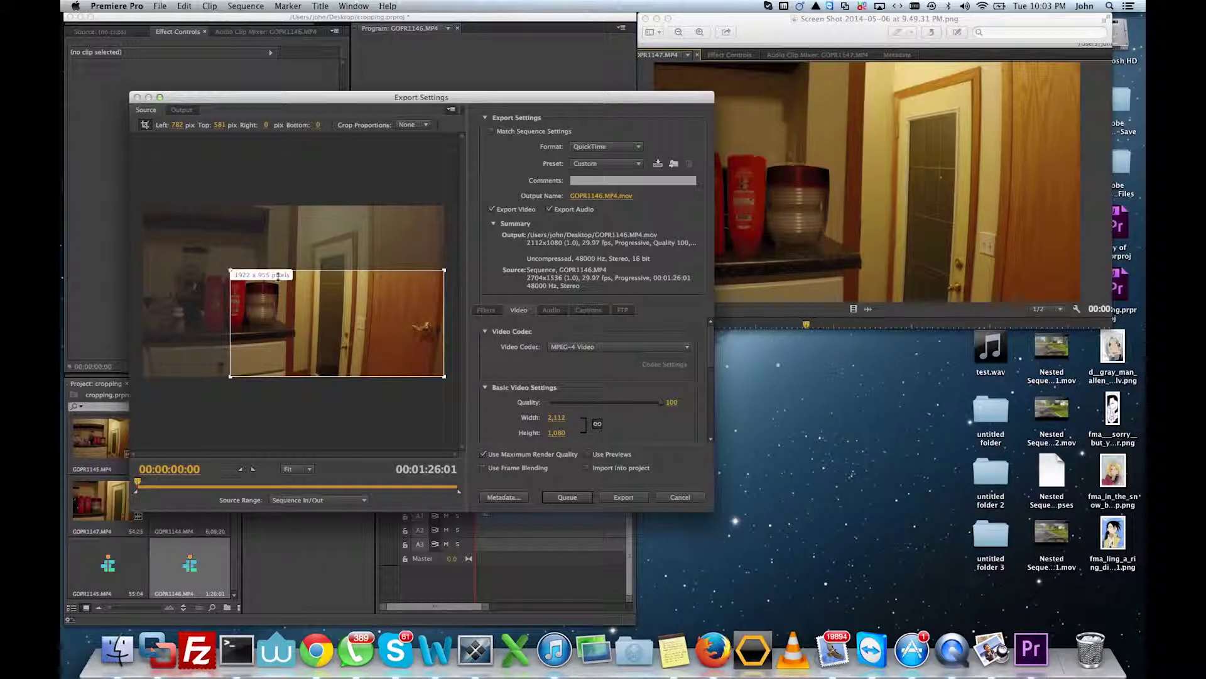
{"action": "left_click_drag", "start_coordinate": [302, 269], "coordinate": [312, 257]}
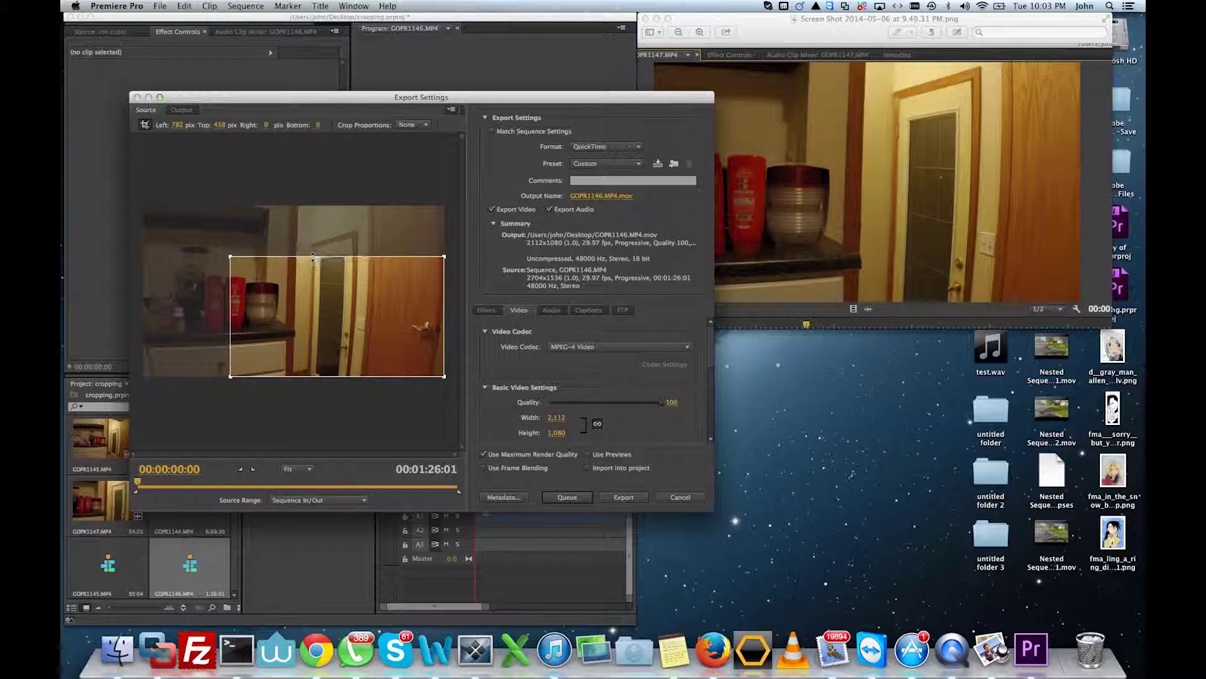
Center the 1922 x 1078 crop on the bottles and door (left 395, top 236, right 387, bottom 222)
{"action": "left_click_drag", "start_coordinate": [351, 294], "coordinate": [323, 280]}
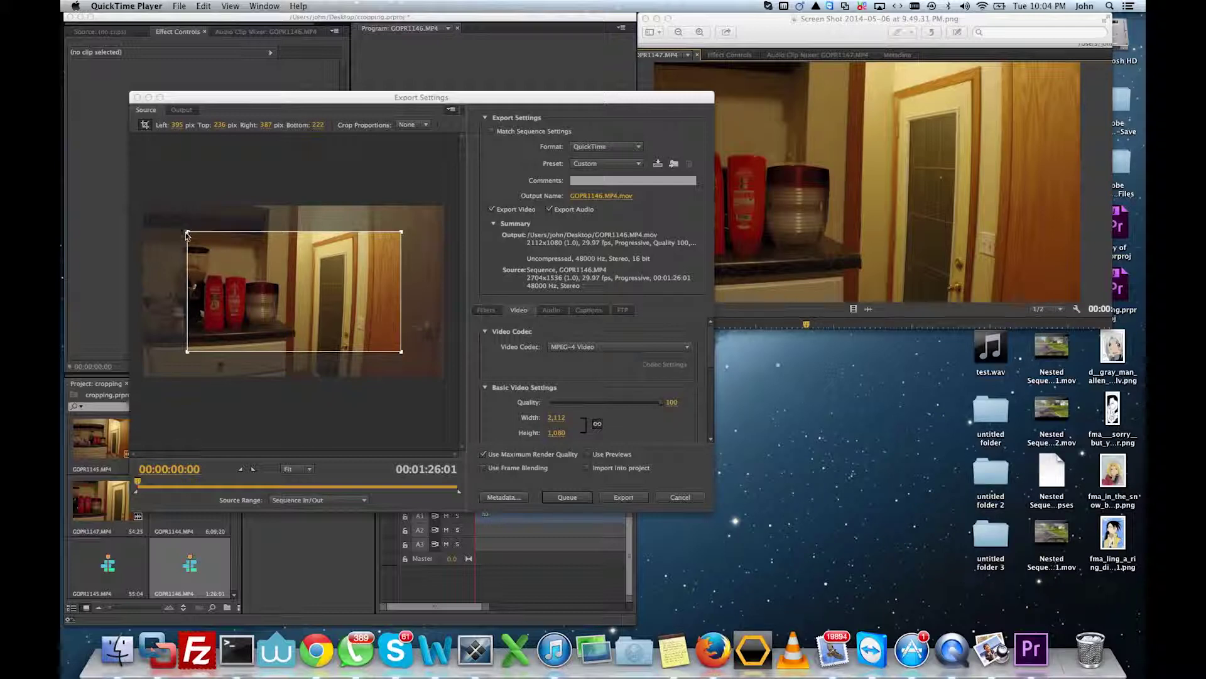
{"action": "left_click", "coordinate": [403, 345]}
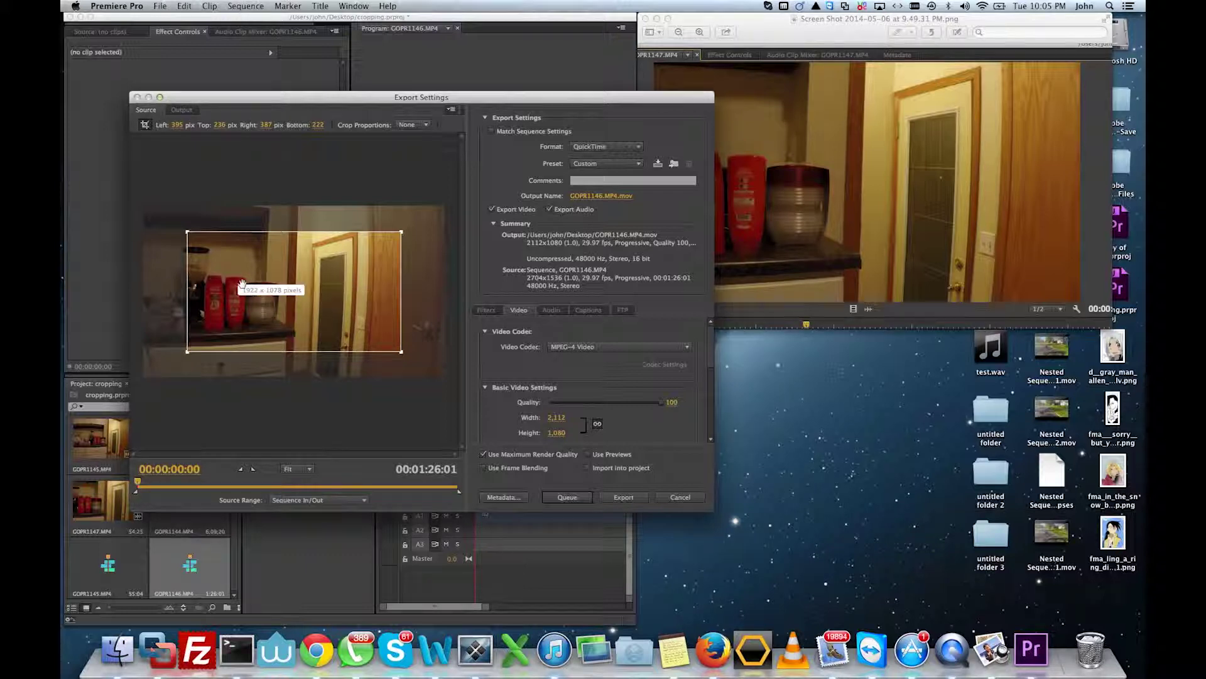
{"action": "left_click_drag", "start_coordinate": [508, 97], "coordinate": [411, 55]}
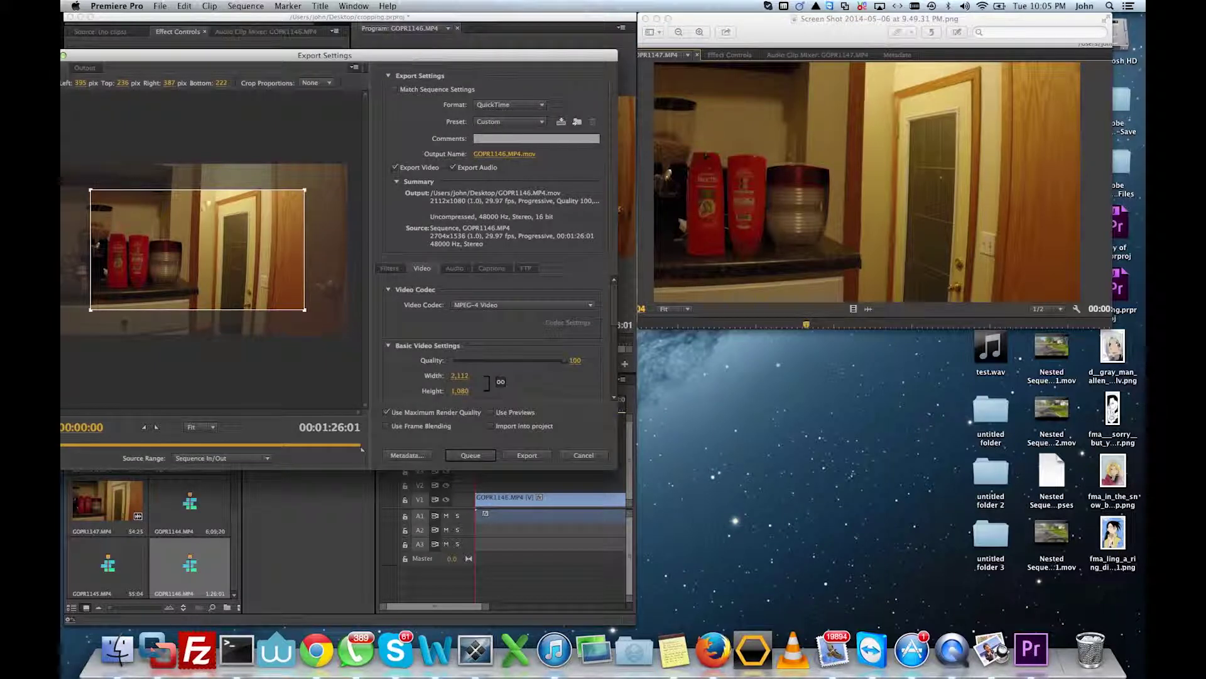